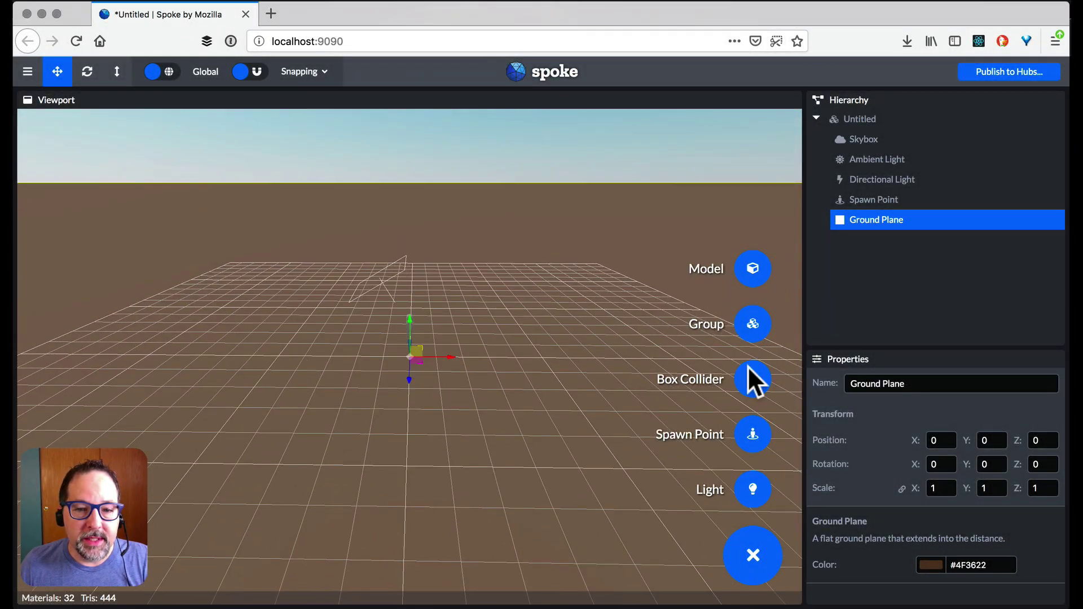
- Inspect the scene root, Skybox, Ambient Light, Directional Light and Spawn Point settings
drag(510, 375, 593, 387)
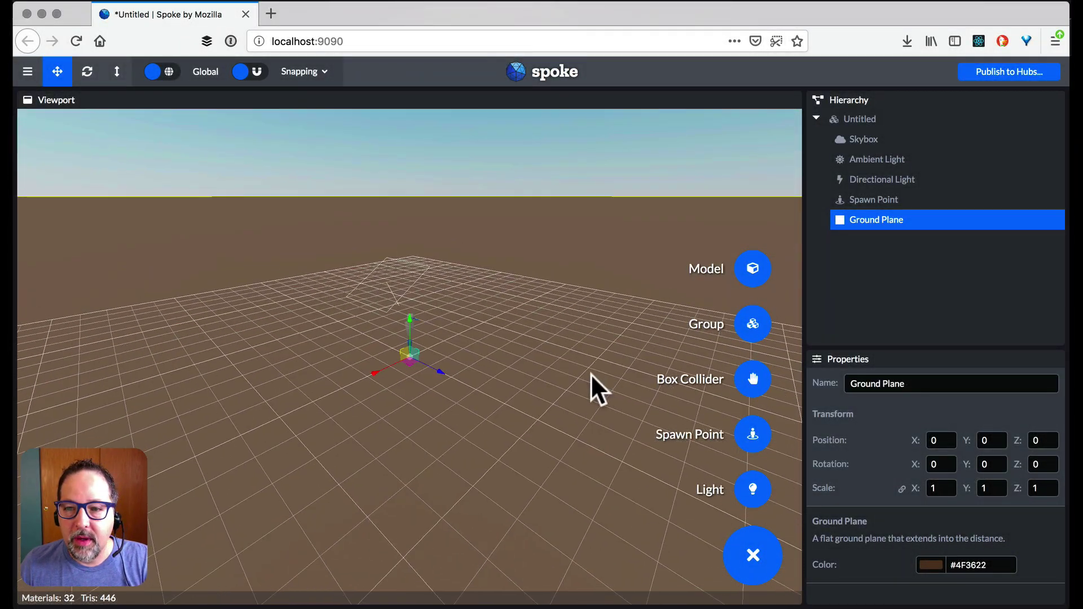
click(863, 120)
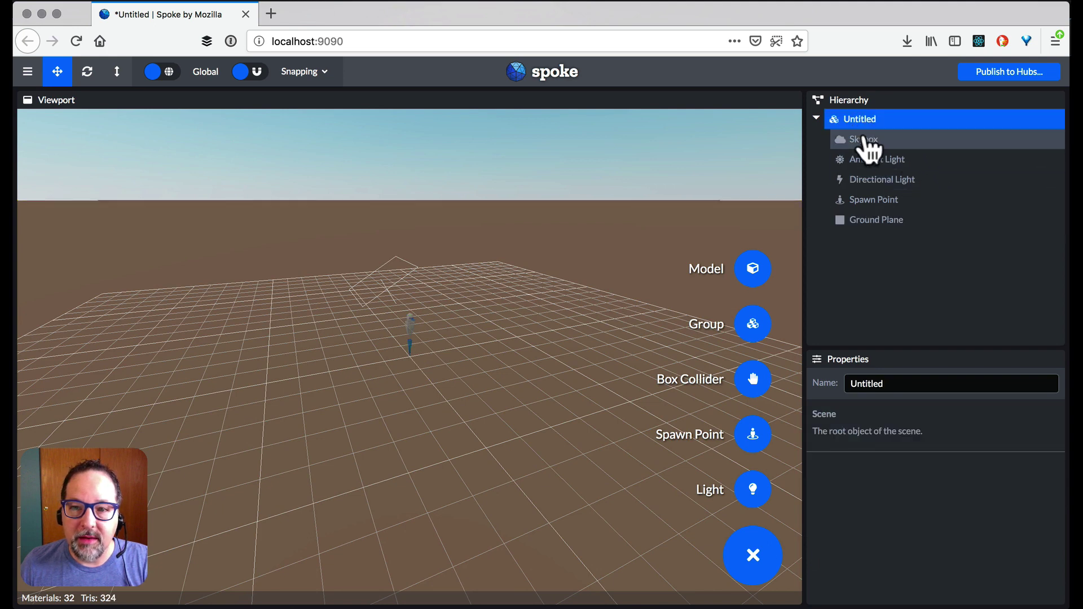
click(866, 139)
click(874, 160)
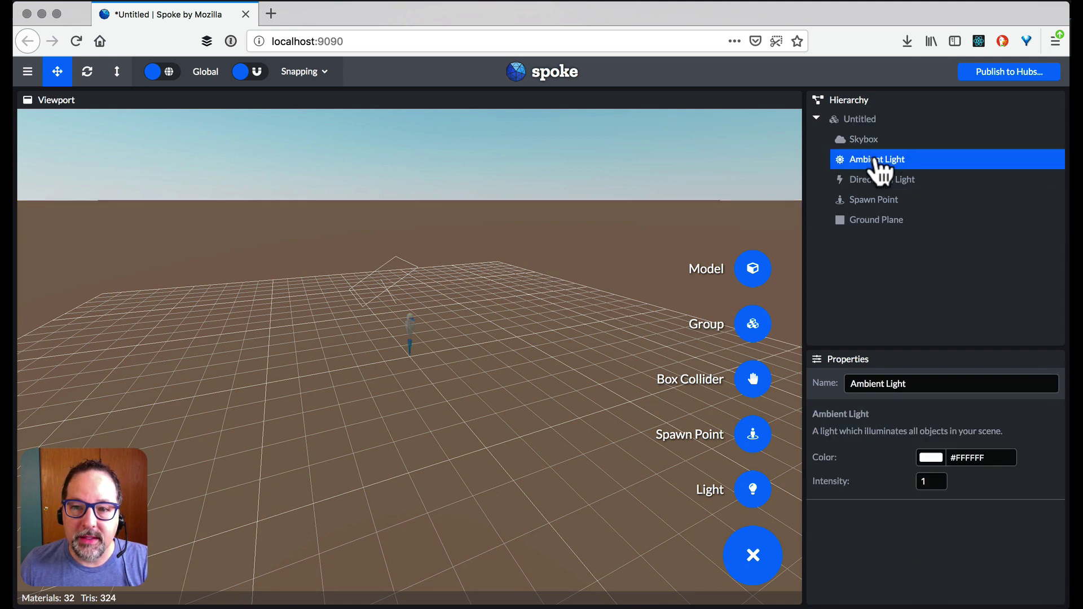
click(876, 180)
click(874, 201)
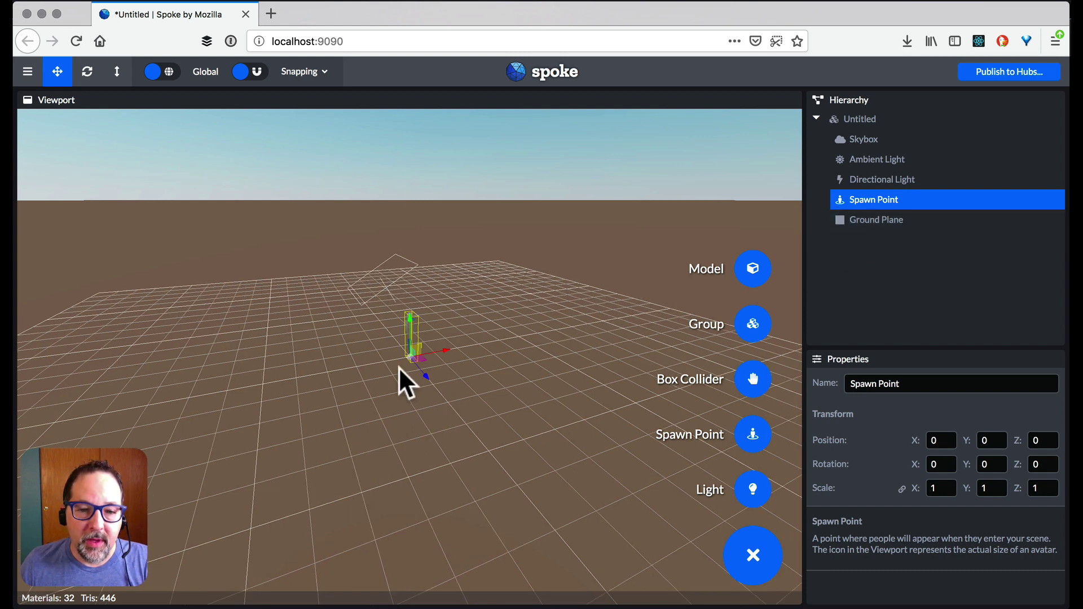
- Orbit around the Spawn Point, then look down and select the Ground Plane
scroll(398, 366, up, 5)
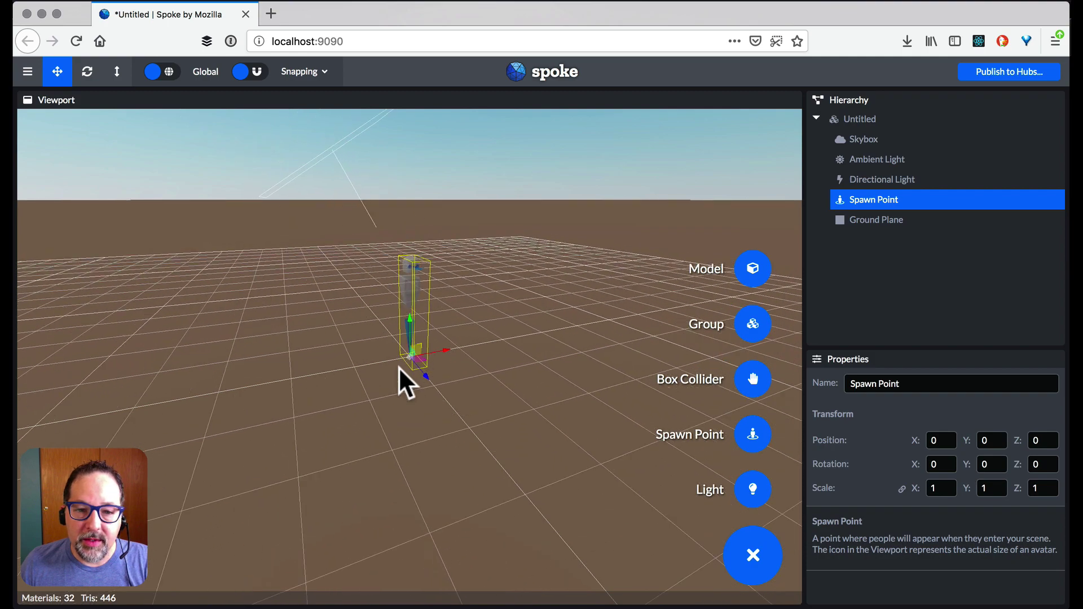
scroll(399, 367, up, 5)
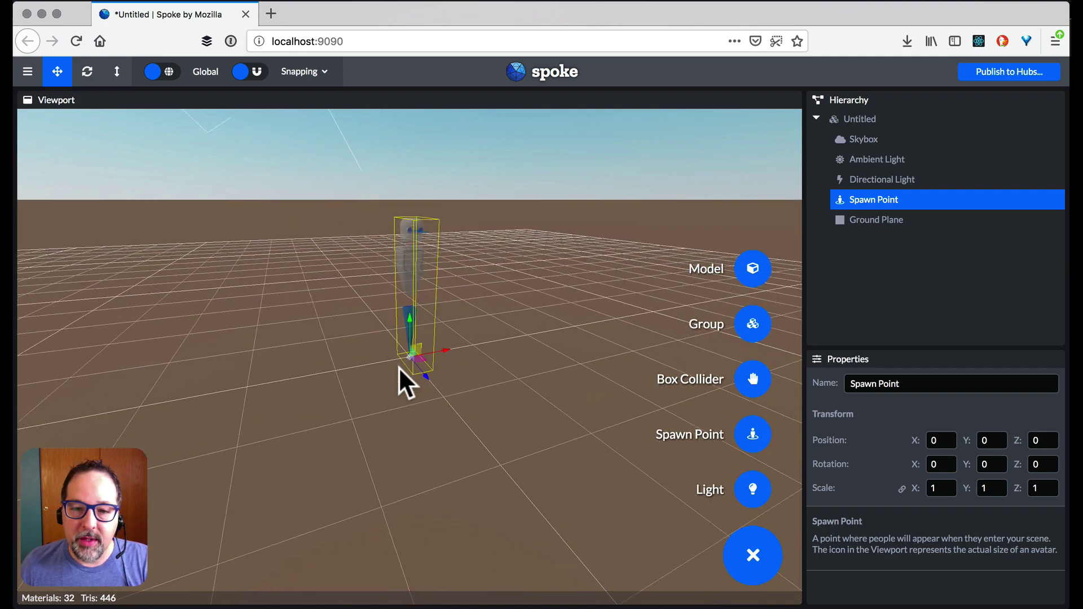
scroll(399, 367, up, 2)
drag(398, 366, 461, 295)
drag(370, 351, 327, 411)
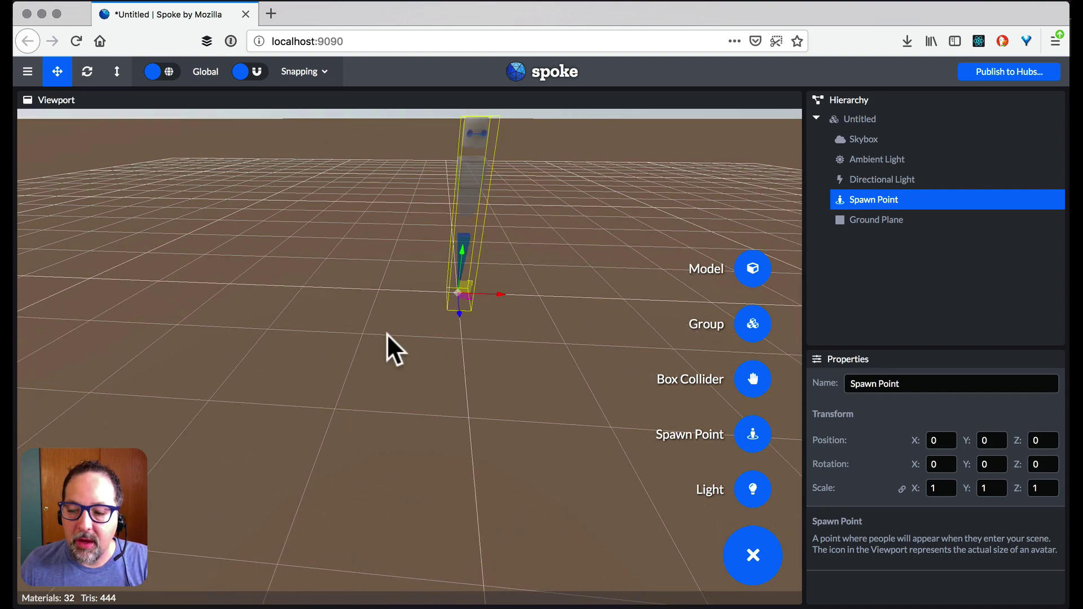
scroll(405, 381, down, 5)
scroll(464, 412, down, 3)
drag(467, 411, 511, 435)
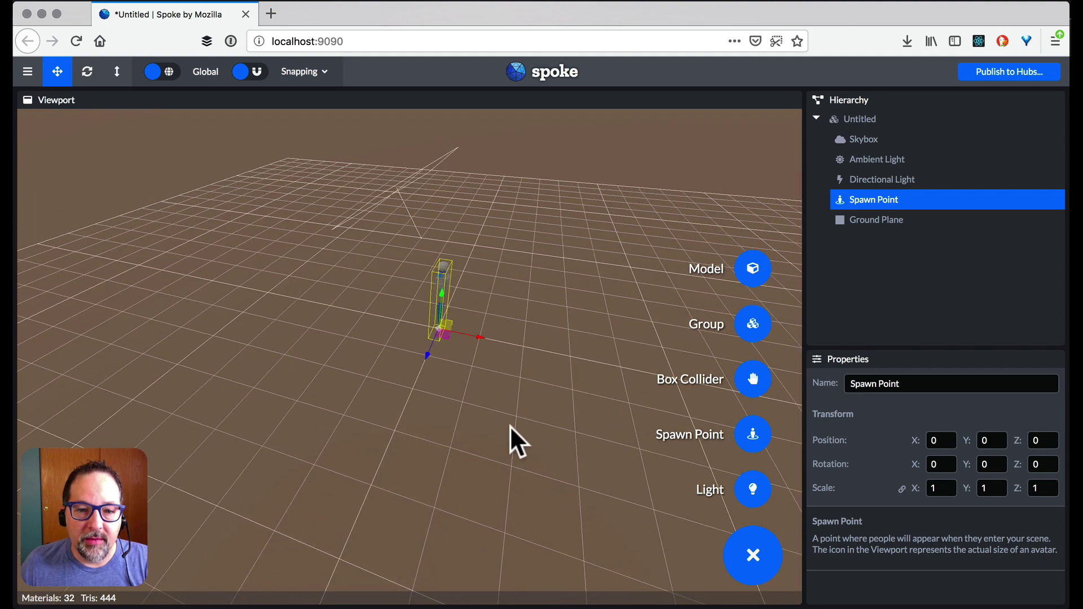
click(510, 427)
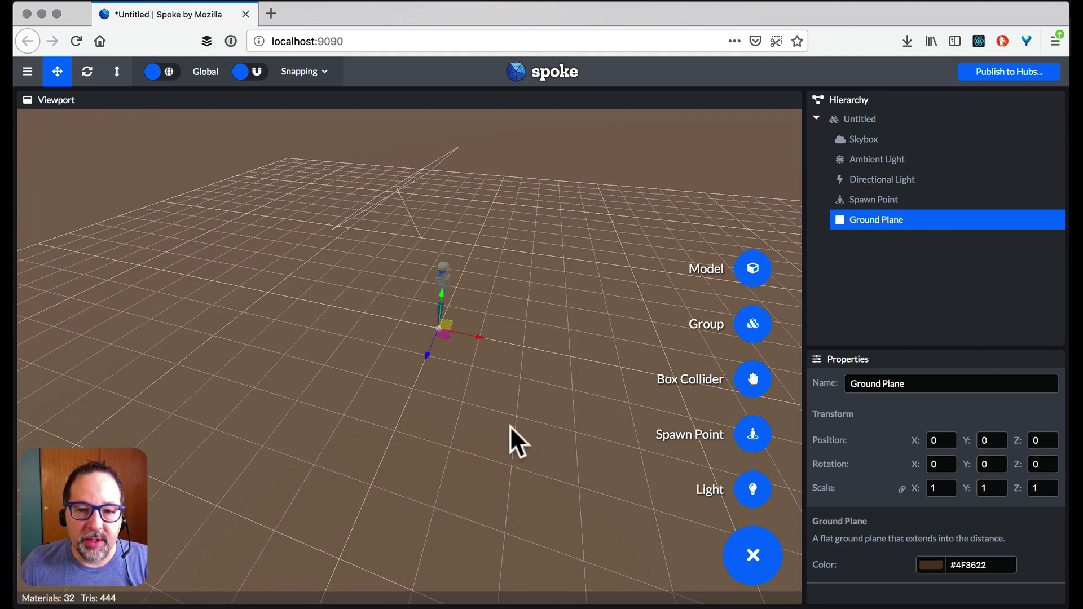
- Search Sketchfab for 'low poly tree', open the Low poly tree model, and select its address
click(750, 266)
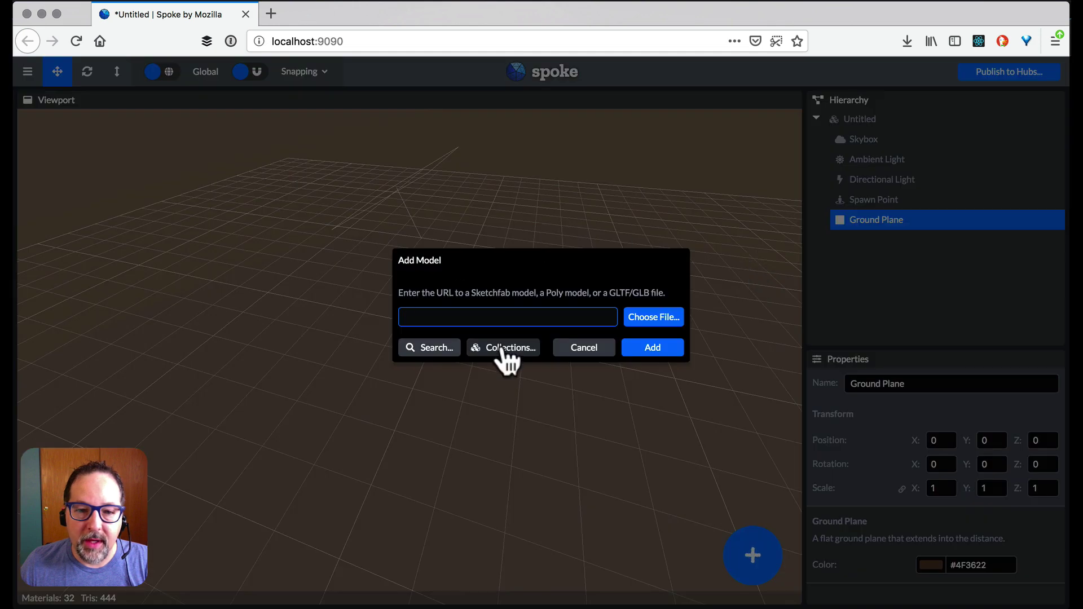
click(439, 348)
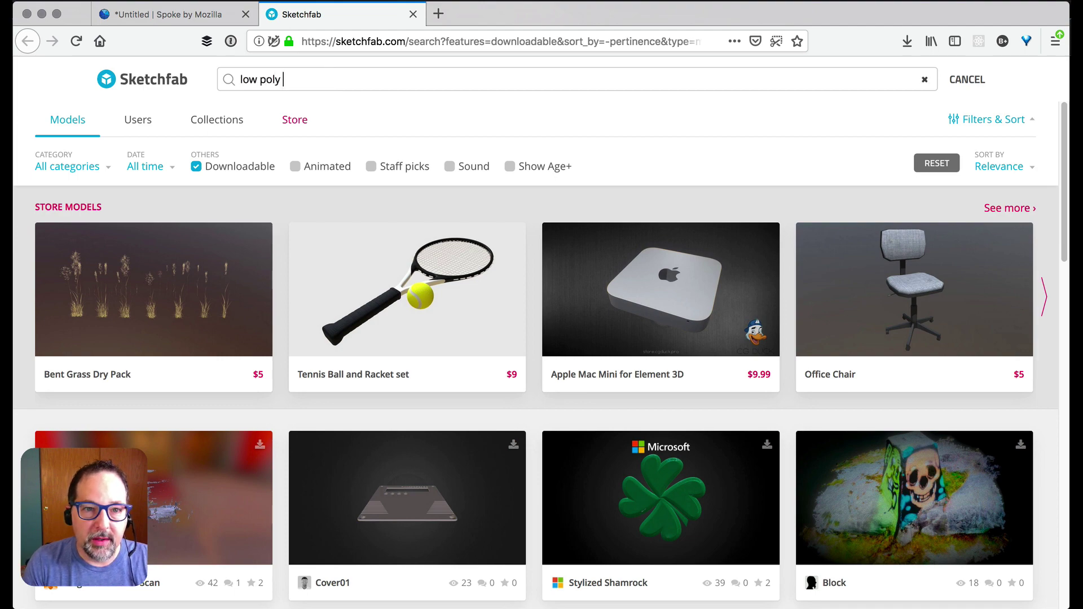
key(Return)
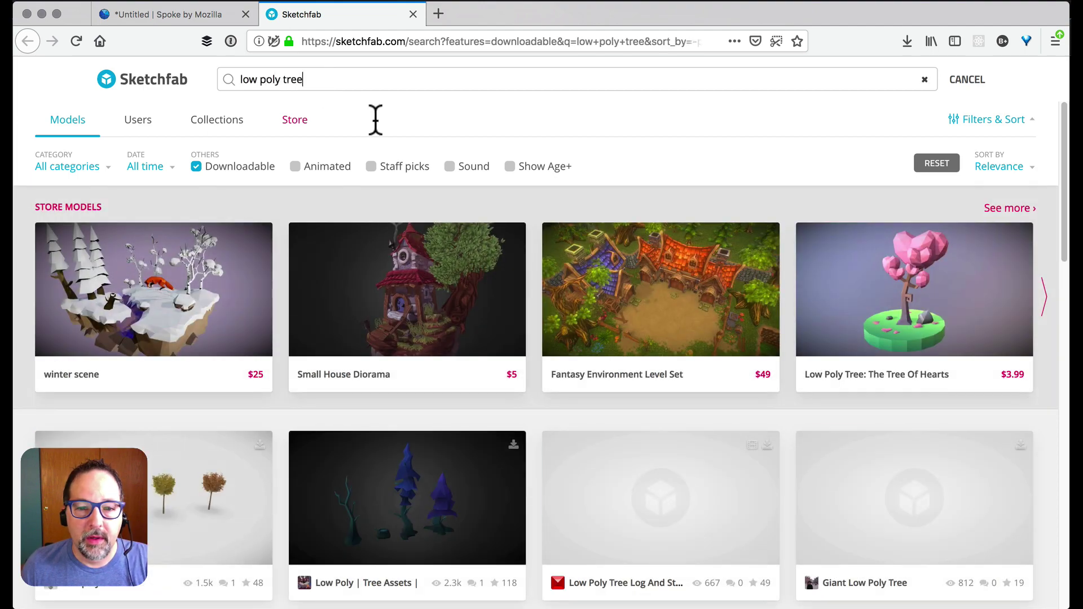
scroll(954, 305, down, 7)
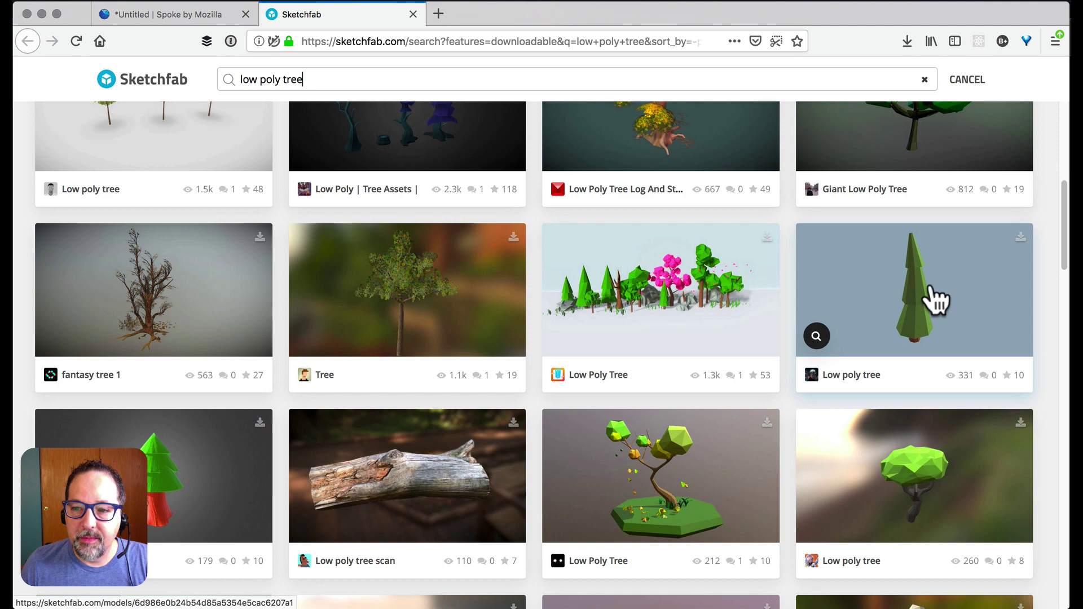
click(932, 288)
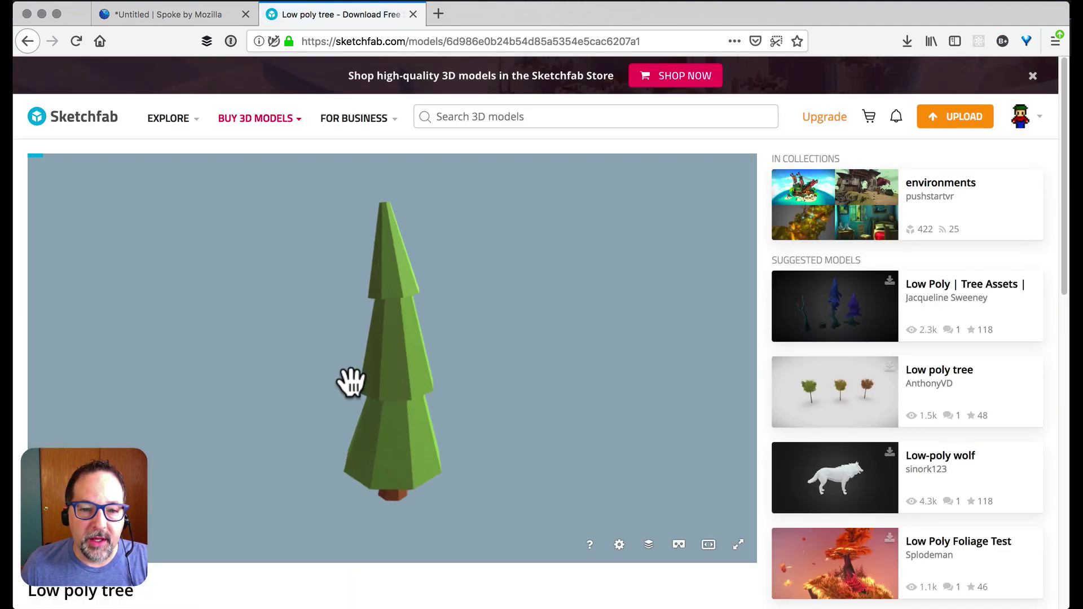
drag(350, 380, 409, 386)
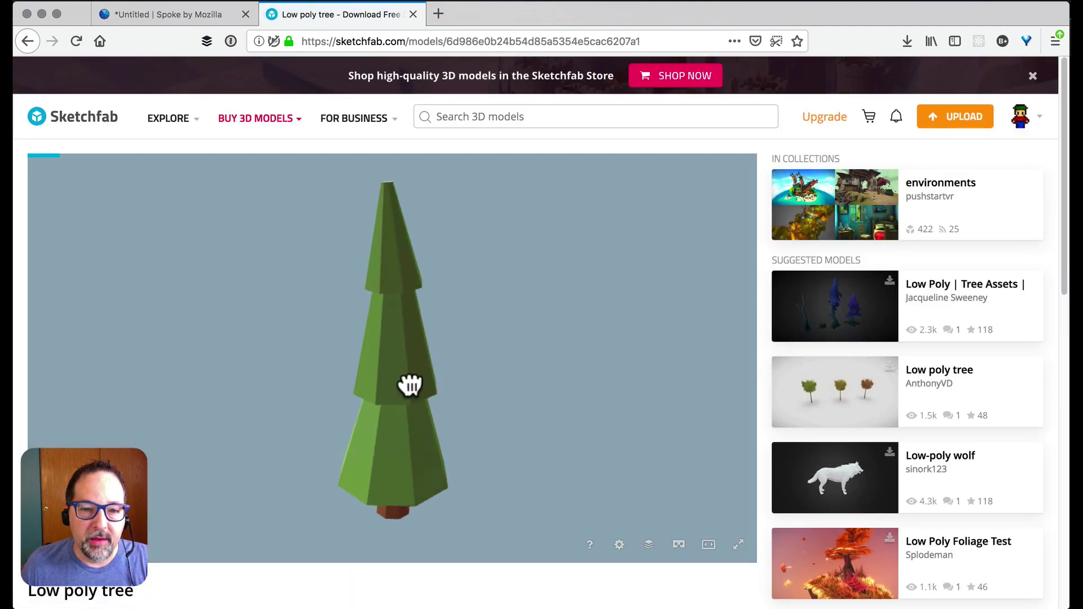
click(470, 41)
right_click(470, 40)
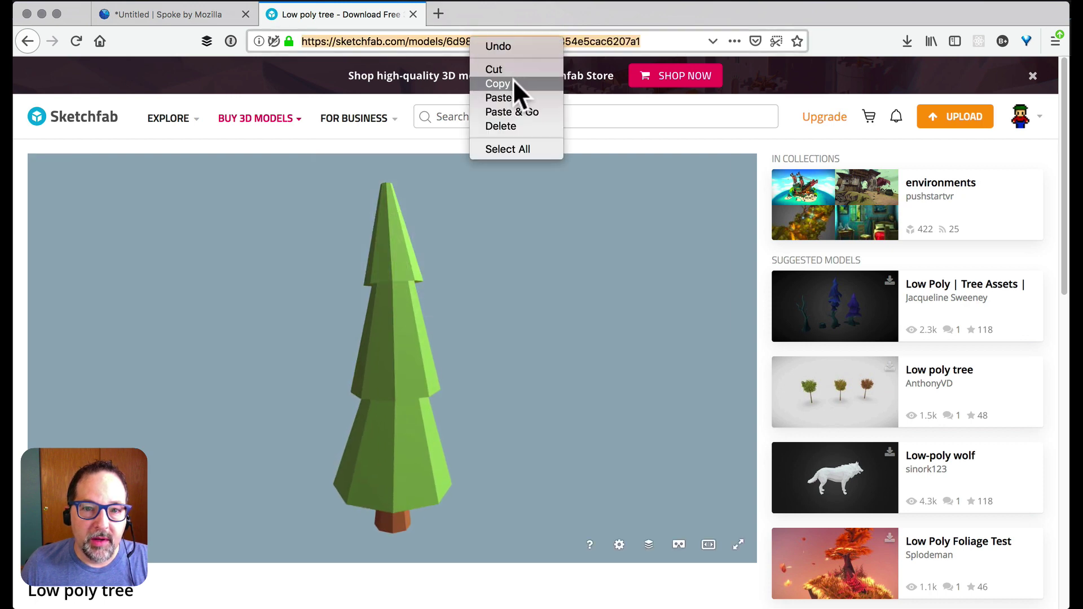
- Copy the Low poly tree URL and import it into the Spoke scene via Add Model
click(498, 83)
click(208, 15)
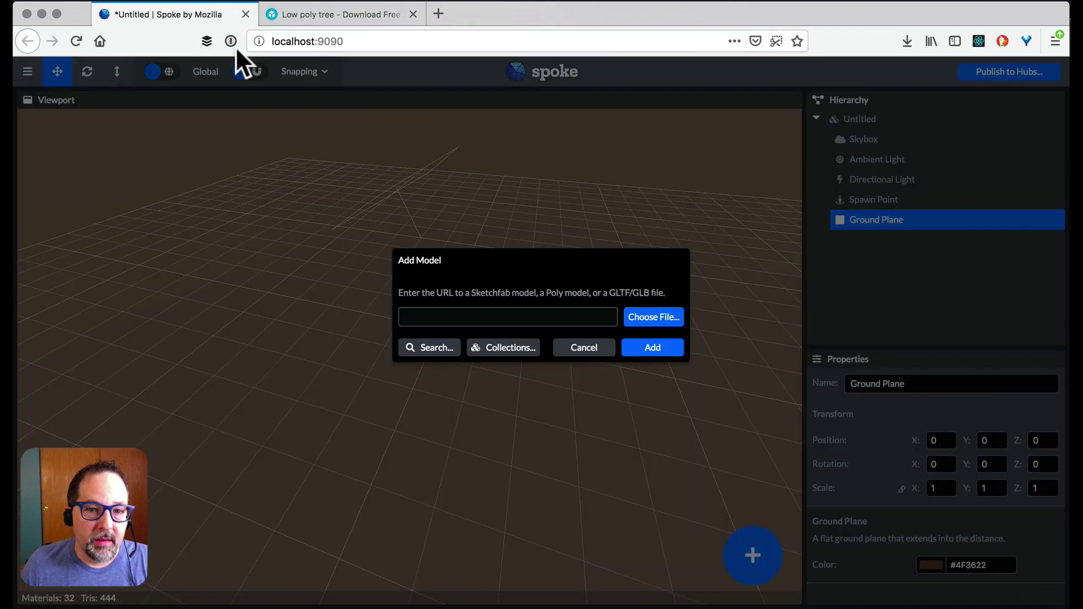
key(super+v)
click(649, 349)
- Orbit to a level view and select the imported tree
drag(648, 347, 504, 391)
scroll(571, 296, down, 5)
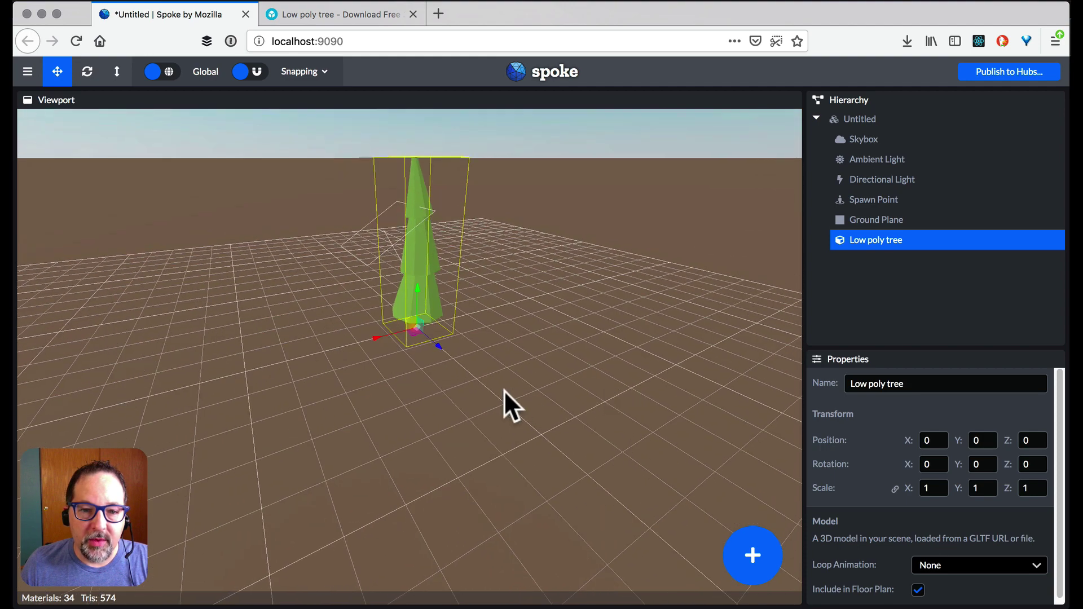
click(504, 391)
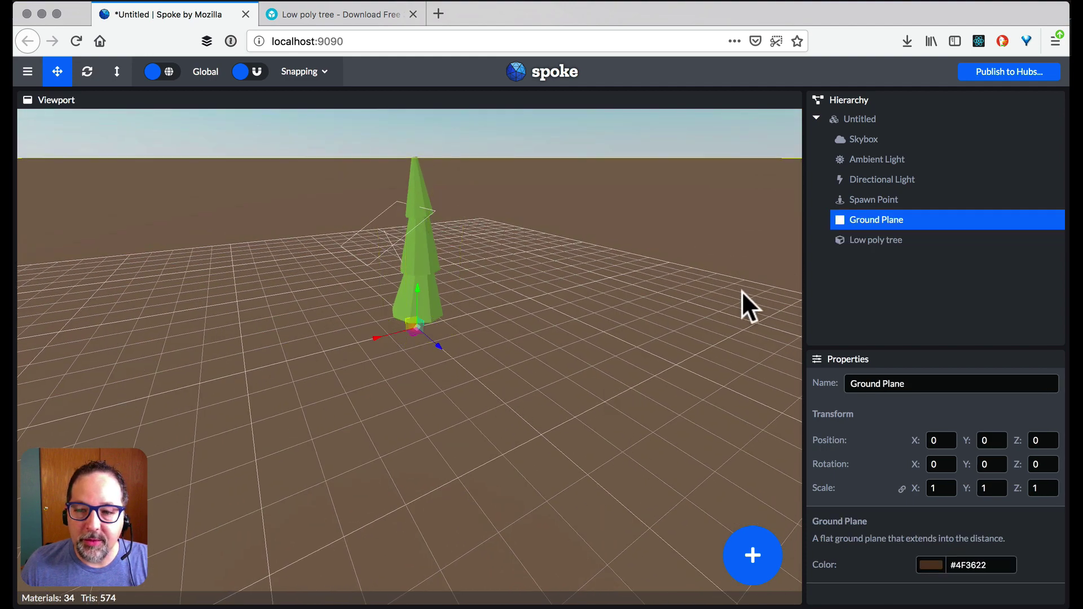
click(435, 289)
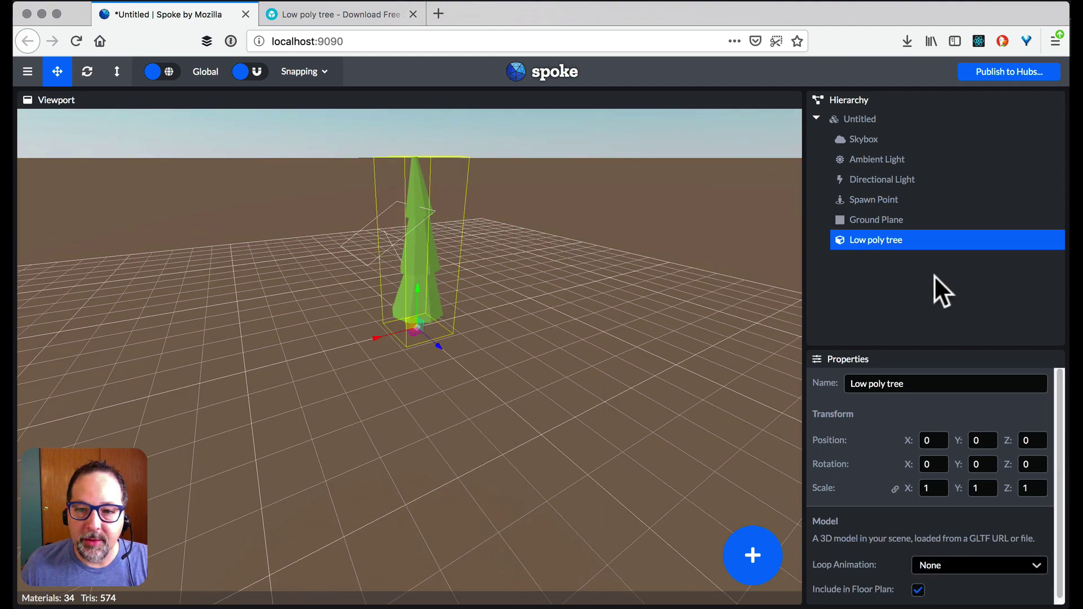
- Duplicate the tree and move the copy beside the original
right_click(878, 241)
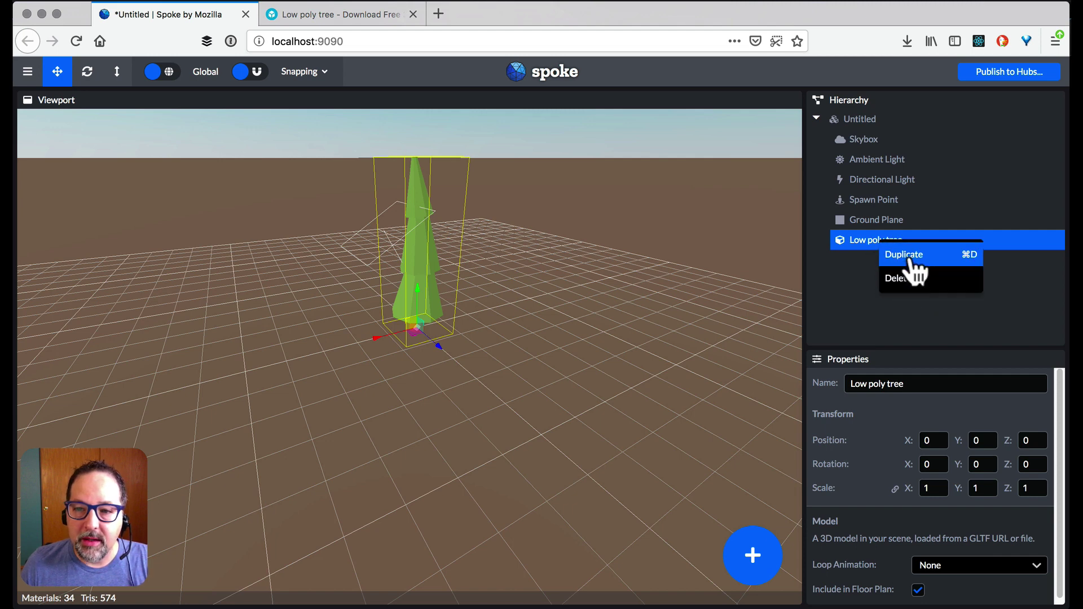
click(909, 263)
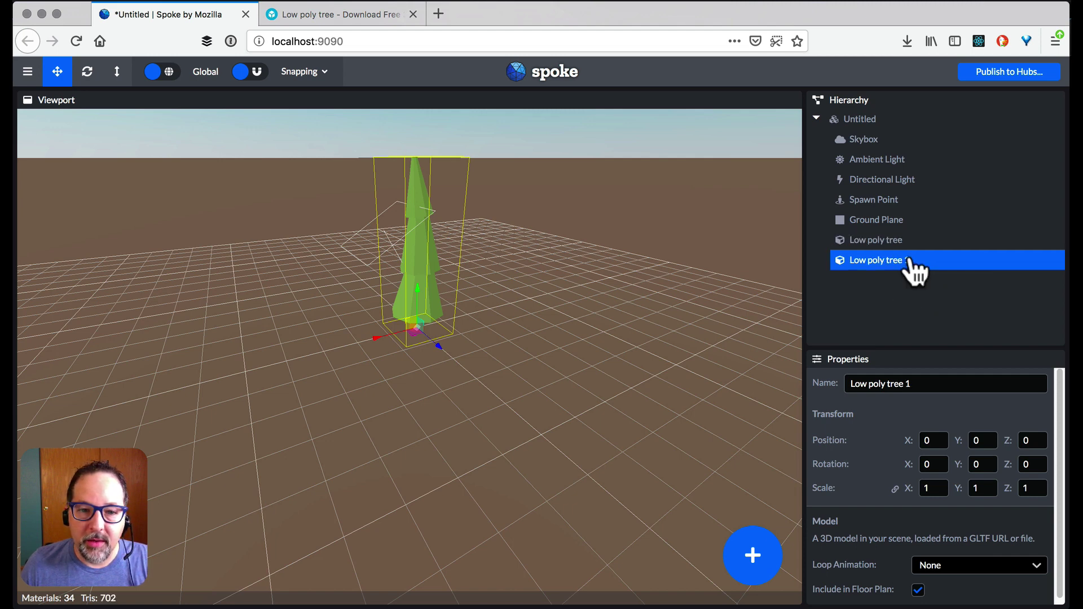
drag(414, 329, 475, 331)
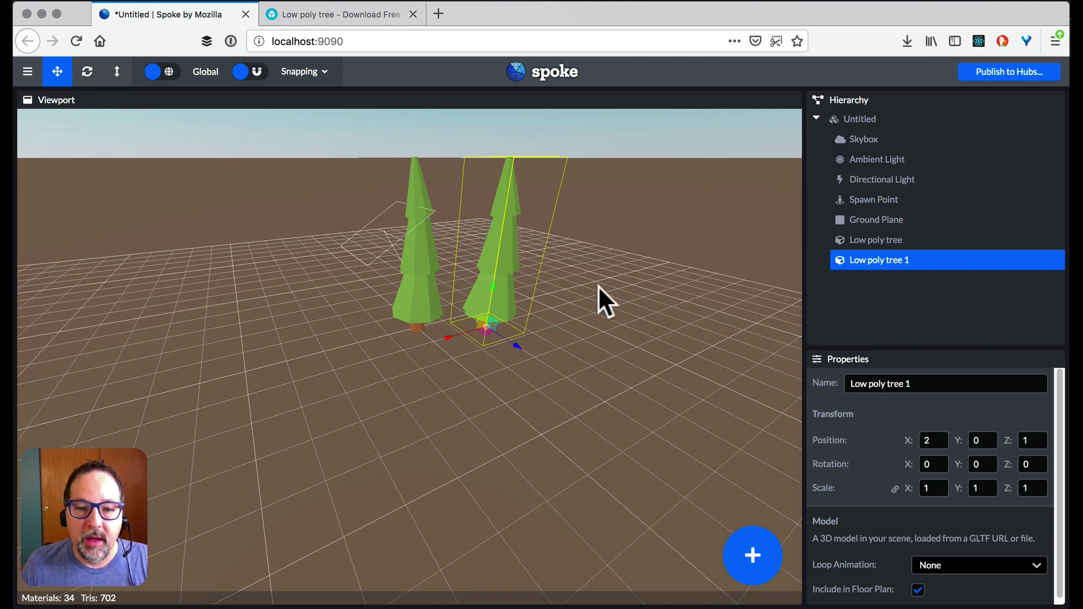
click(533, 289)
click(526, 300)
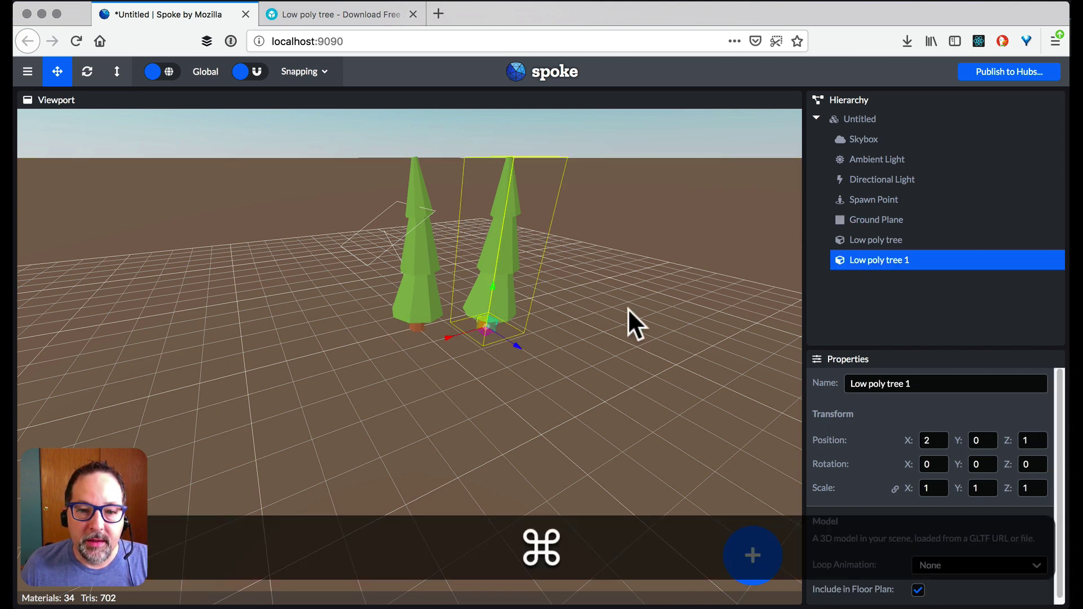
- Duplicate Low poly tree 1 twice more with Cmd+D, spreading the copies across the ground
key(super+d)
drag(486, 327, 425, 368)
key(super+d)
key(super+d)
click(655, 369)
drag(581, 395, 621, 423)
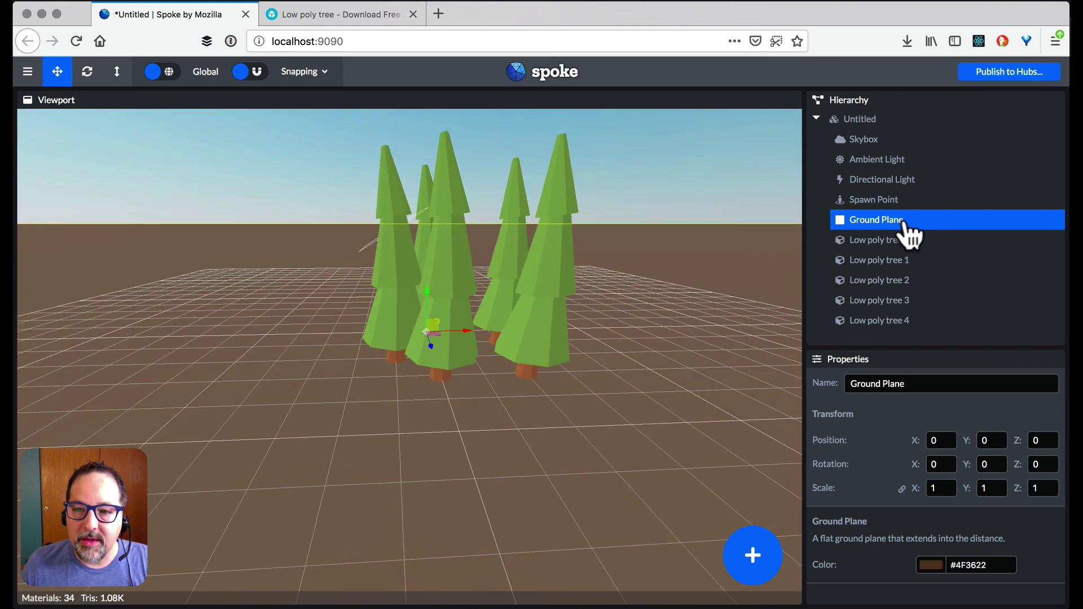
- Set the Ground Plane colour to olive #807325 in the colour picker
click(931, 565)
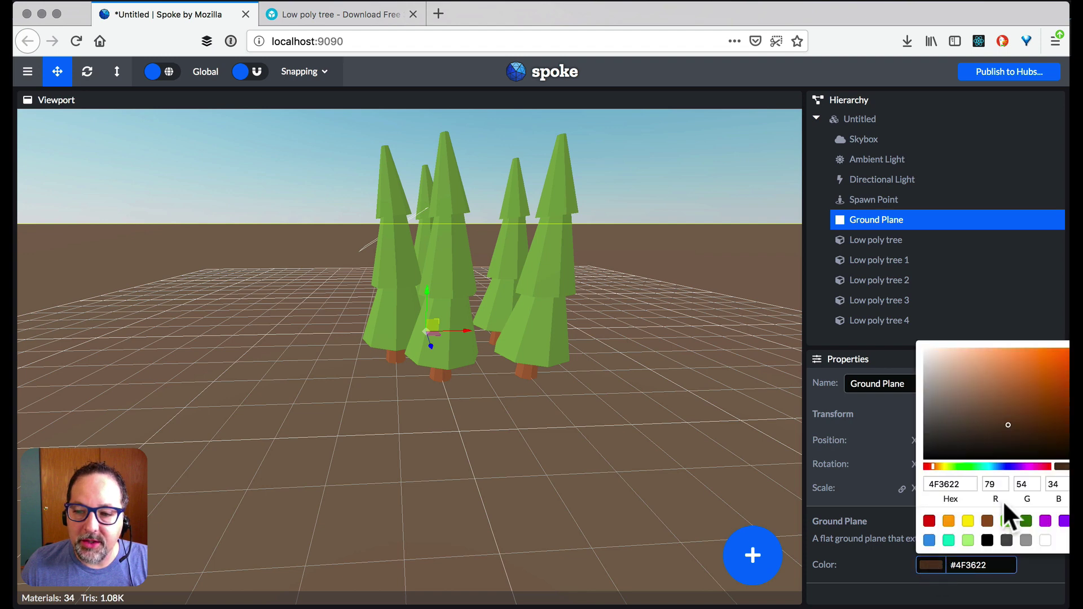
click(969, 522)
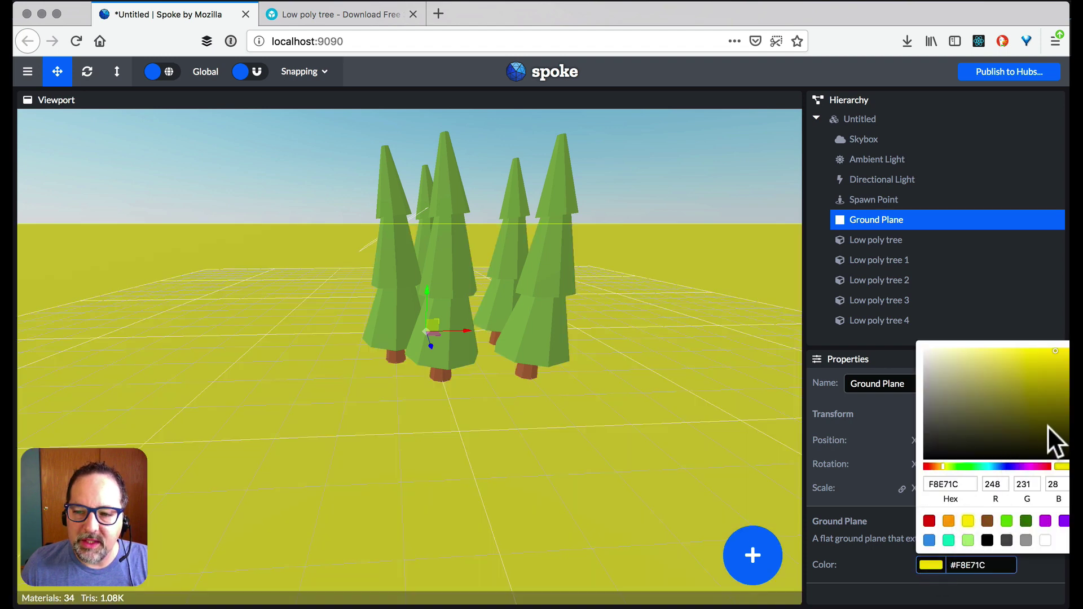
click(949, 521)
drag(1012, 386, 1031, 405)
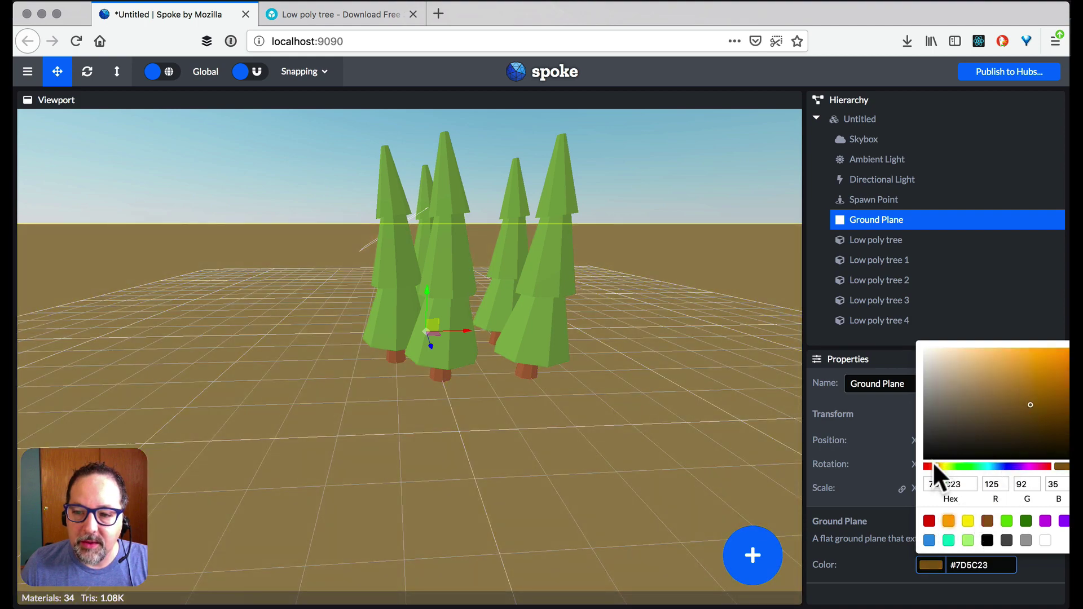
drag(934, 462, 942, 460)
drag(1026, 400, 1027, 398)
click(769, 364)
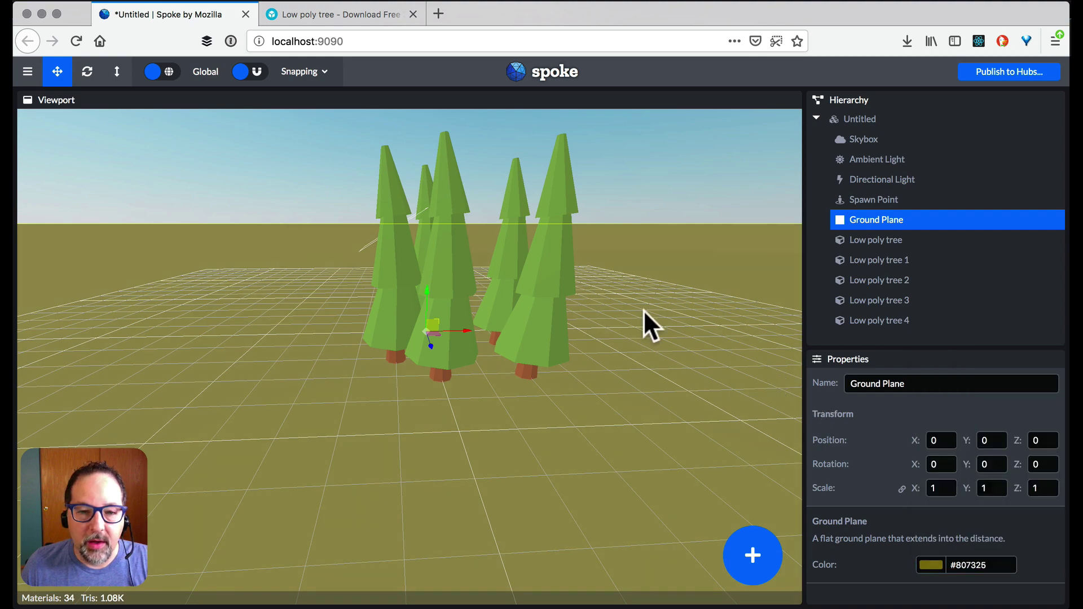
drag(643, 309, 561, 276)
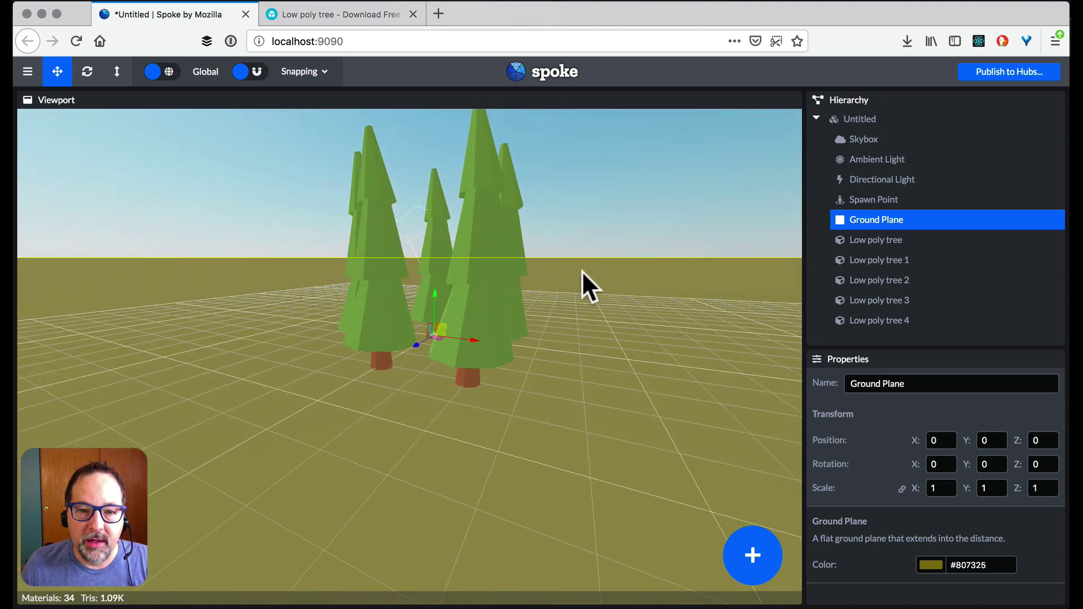
- Save as treegrove2, then publish to Hubs with scene name 'My Cool tree Grove' and attribution
click(862, 120)
click(1014, 70)
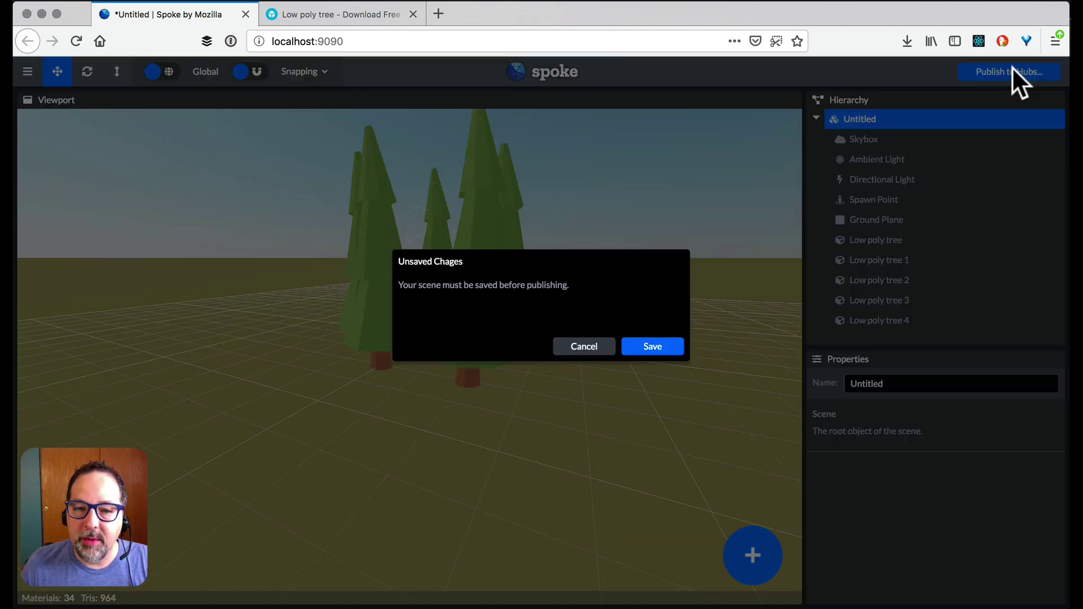
click(654, 347)
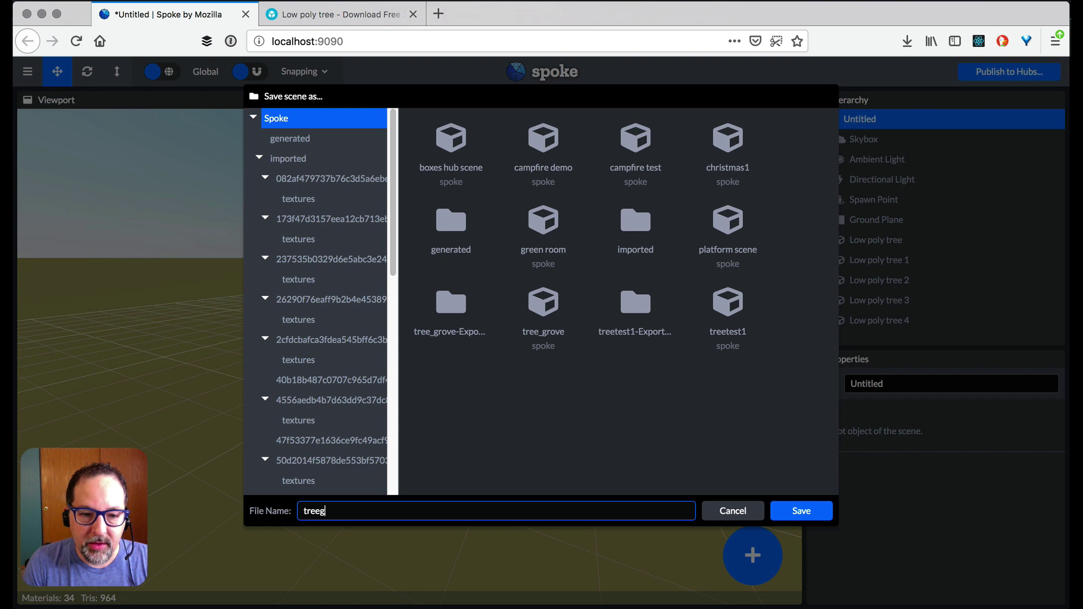
text(treegrove2)
click(812, 511)
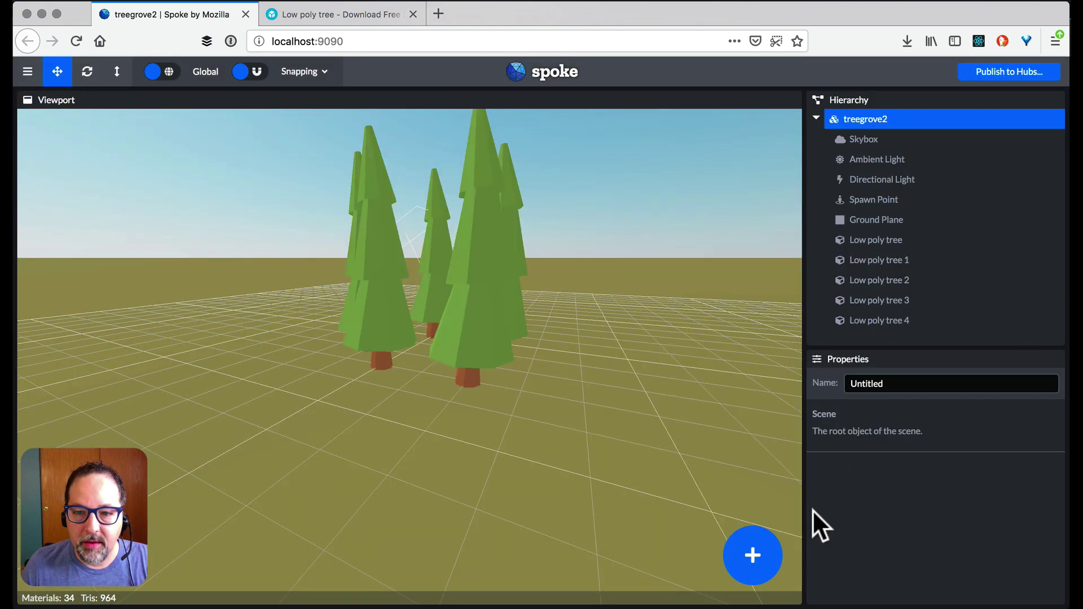
click(666, 229)
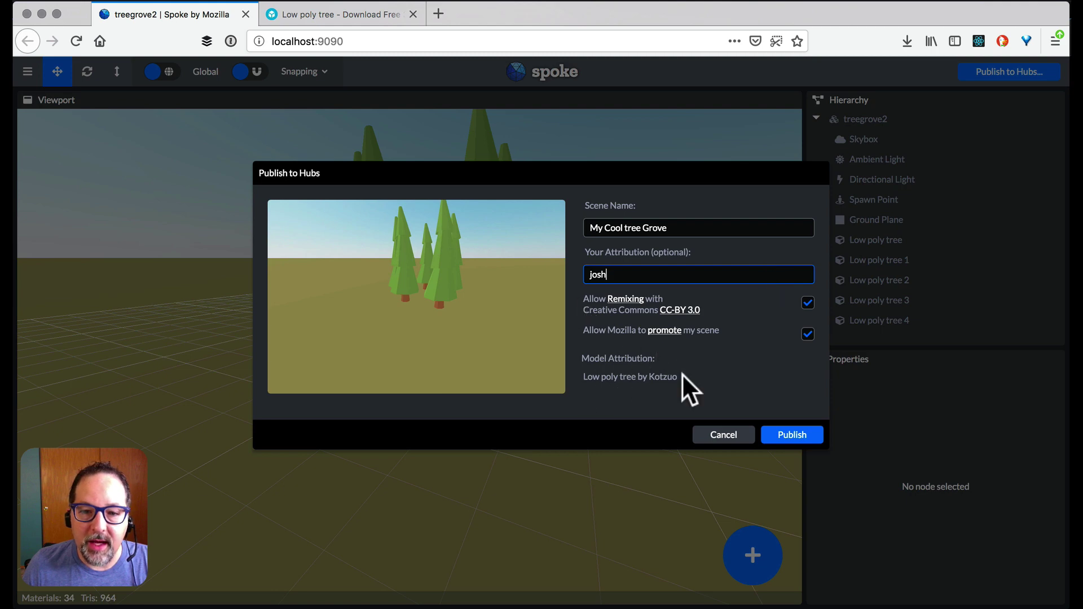
click(792, 436)
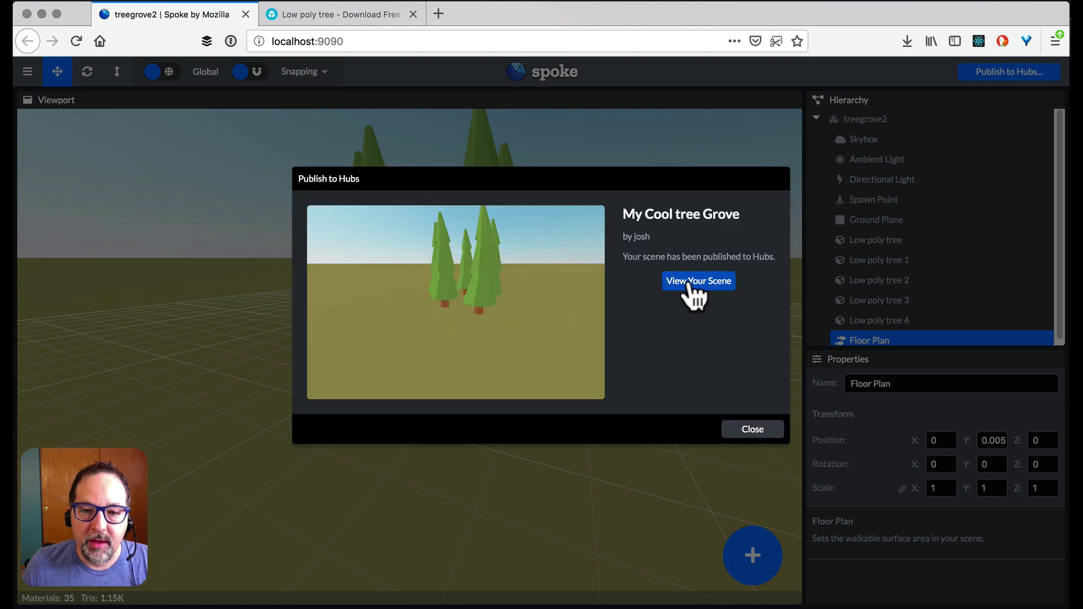
- View the published grove's Hubs scene page, then switch back to the Spoke tab
click(689, 281)
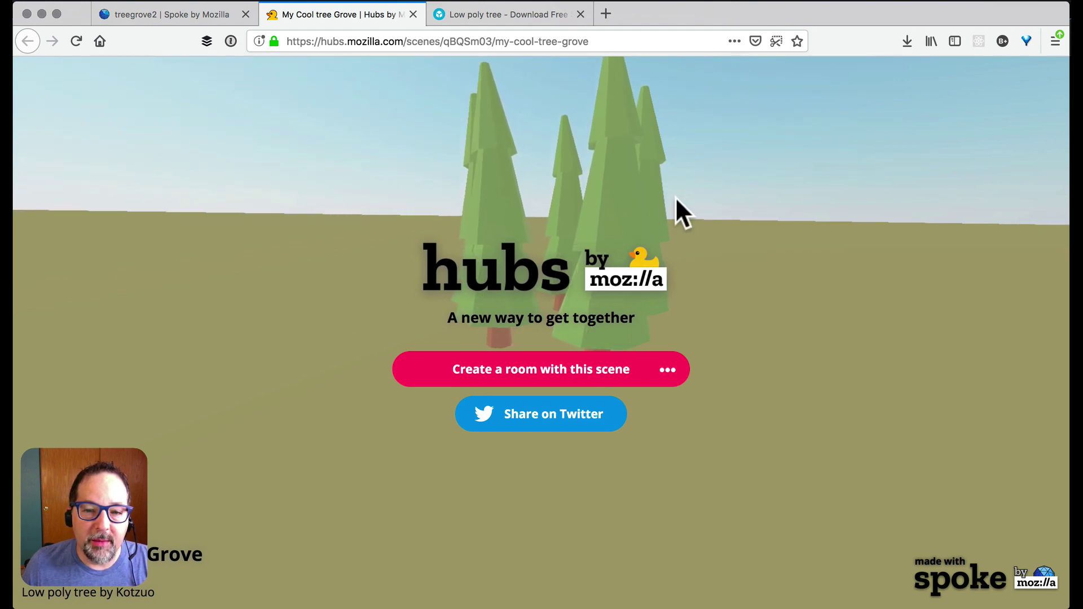
click(192, 15)
- Close the publish confirmation and orbit around the tree grove
mouse_move(407, 241)
click(743, 431)
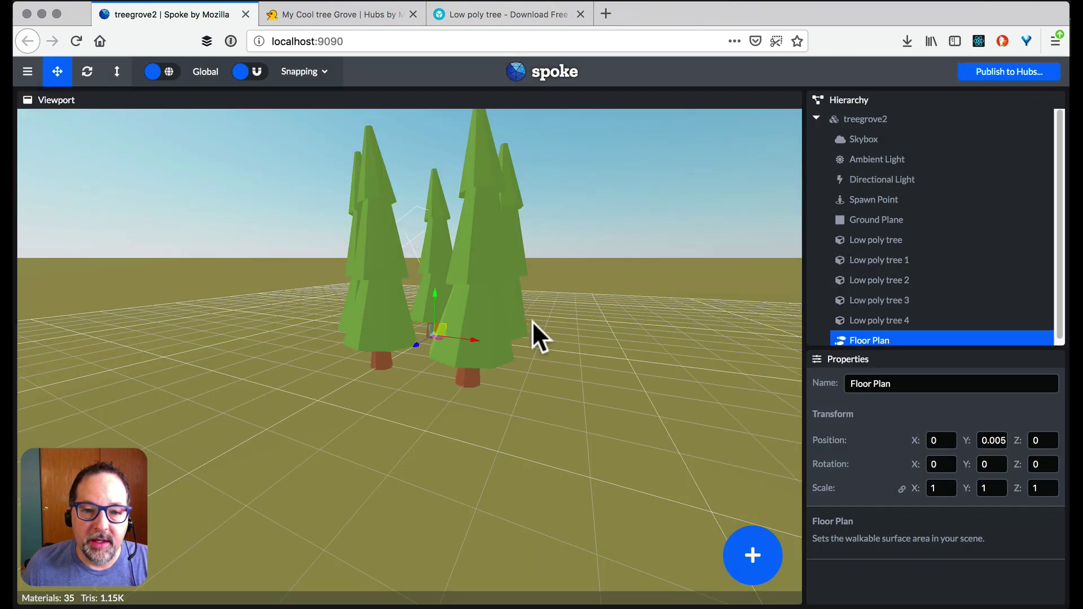
drag(598, 324, 317, 379)
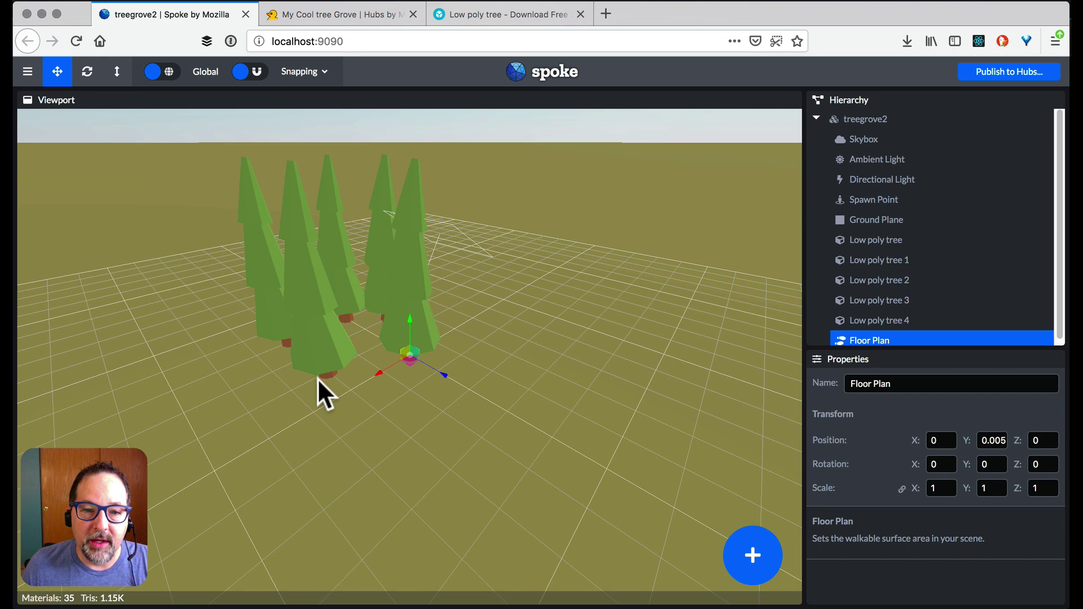
- Republish the scene to Hubs, check its updated page, and close the confirmation in Spoke
click(1020, 72)
click(755, 432)
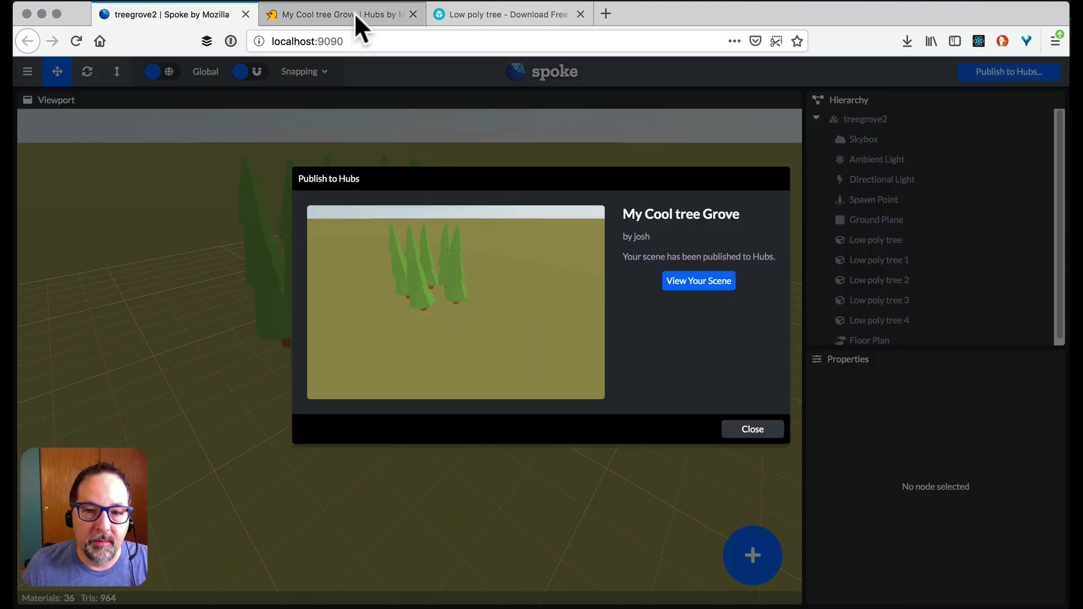
click(355, 12)
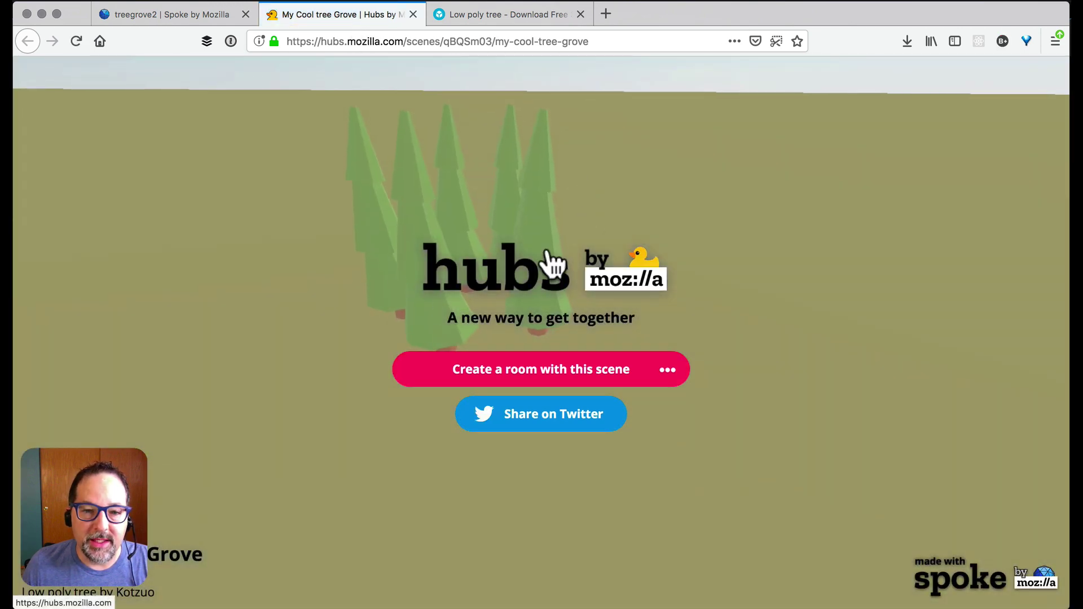
click(167, 16)
key(Escape)
drag(529, 330, 500, 323)
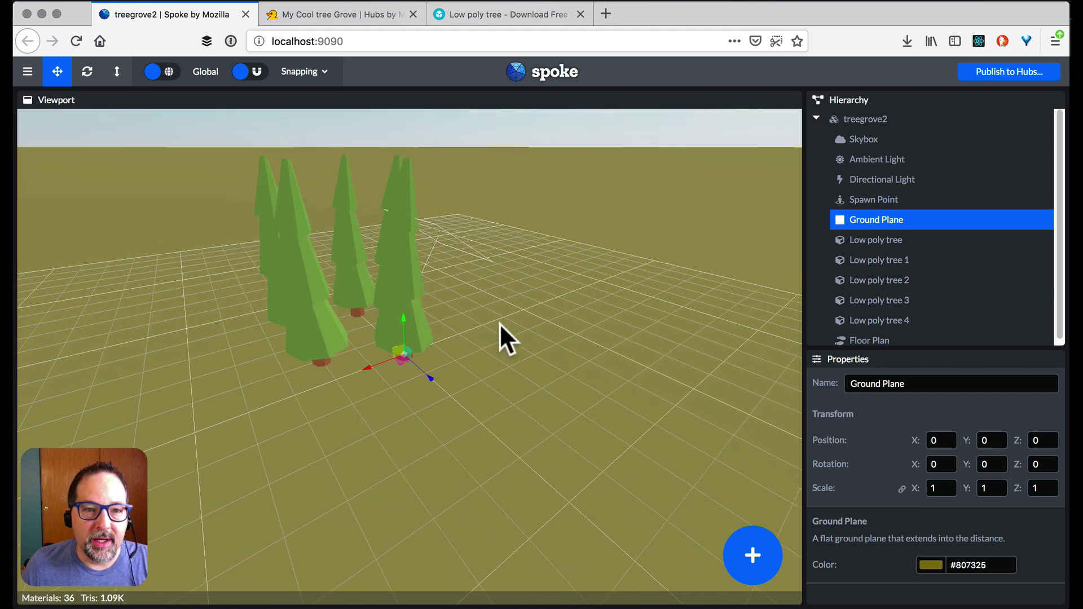
- Return to the Sketchfab low poly tree results, open Tree3, and copy its URL
click(502, 16)
click(26, 41)
scroll(559, 353, down, 10)
scroll(559, 352, down, 7)
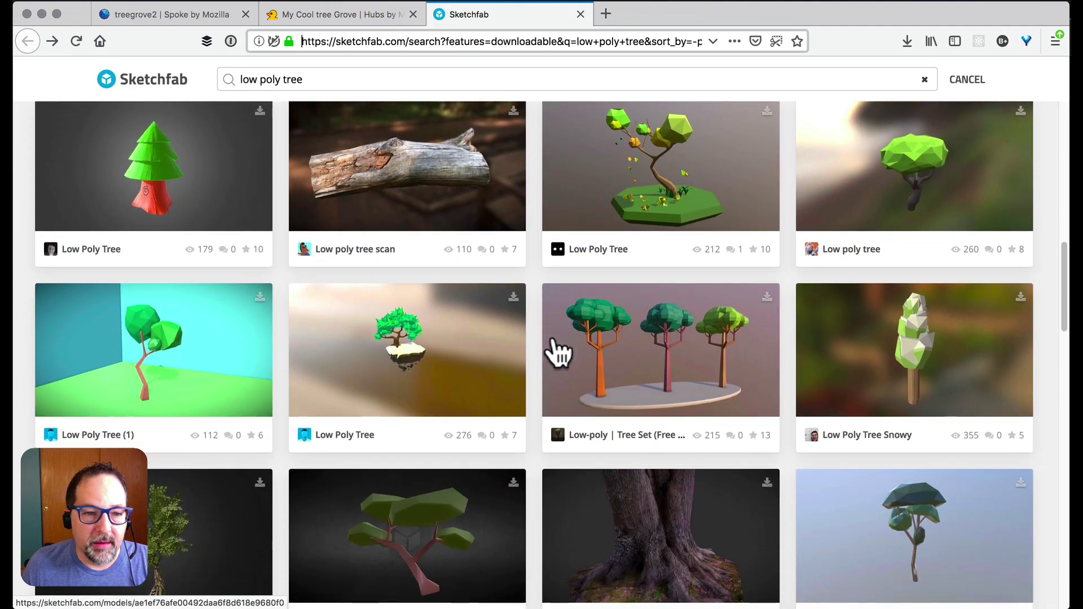
scroll(559, 353, down, 4)
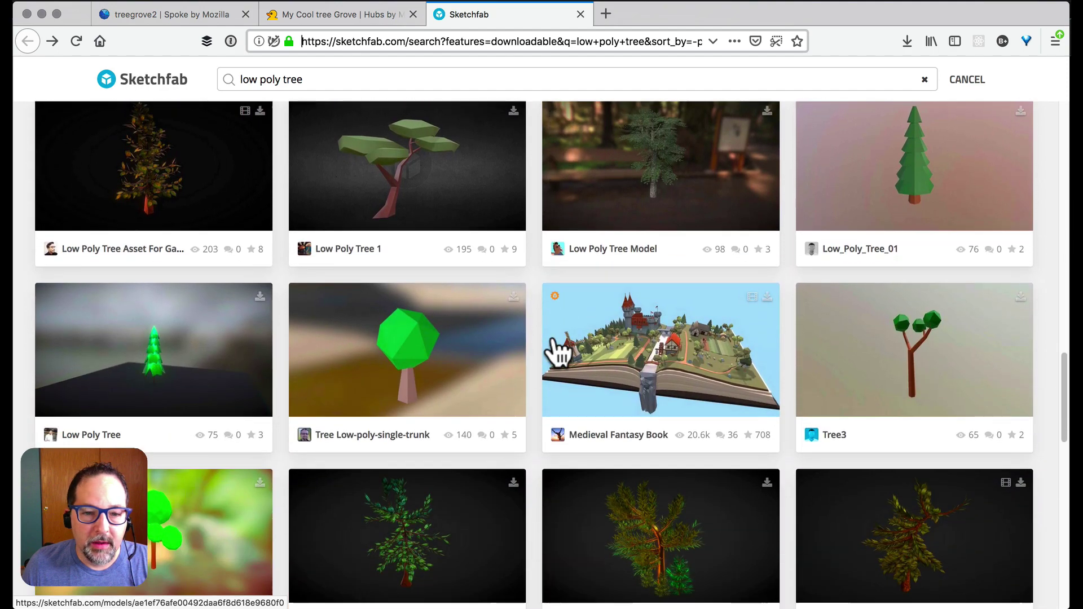
scroll(903, 277, down, 2)
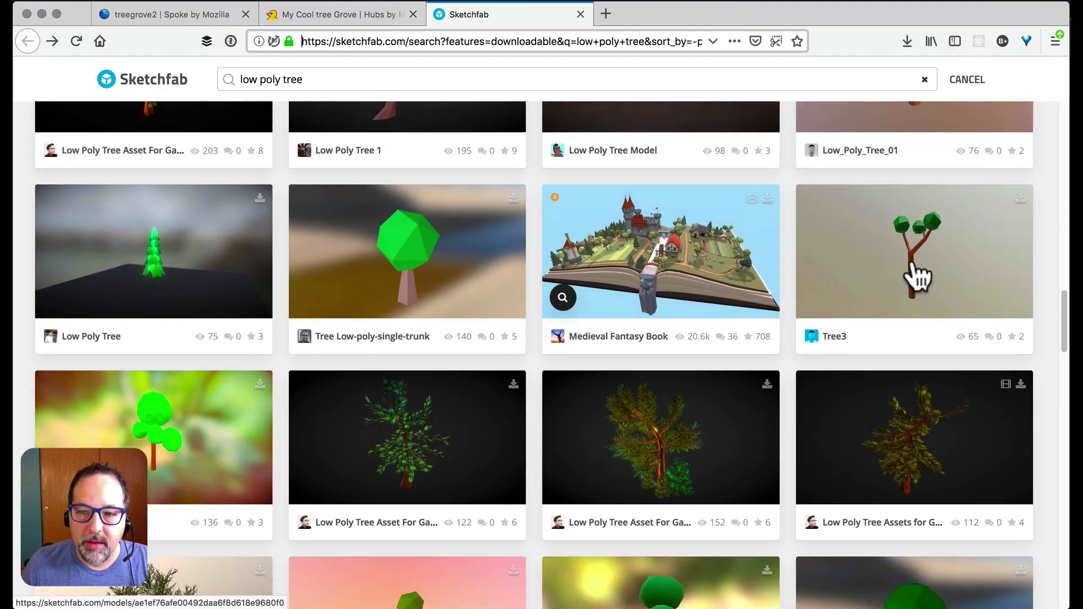
click(885, 275)
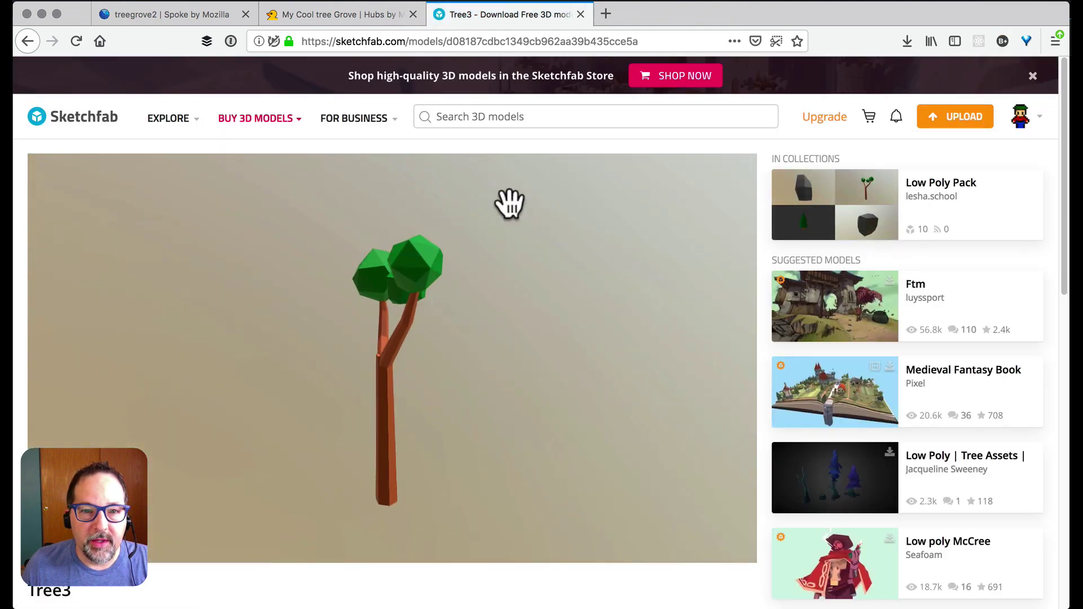
key(super+l)
key(super+c)
- Import the Tree3 model into the scene by pasting its Sketchfab URL into Add Model
click(148, 12)
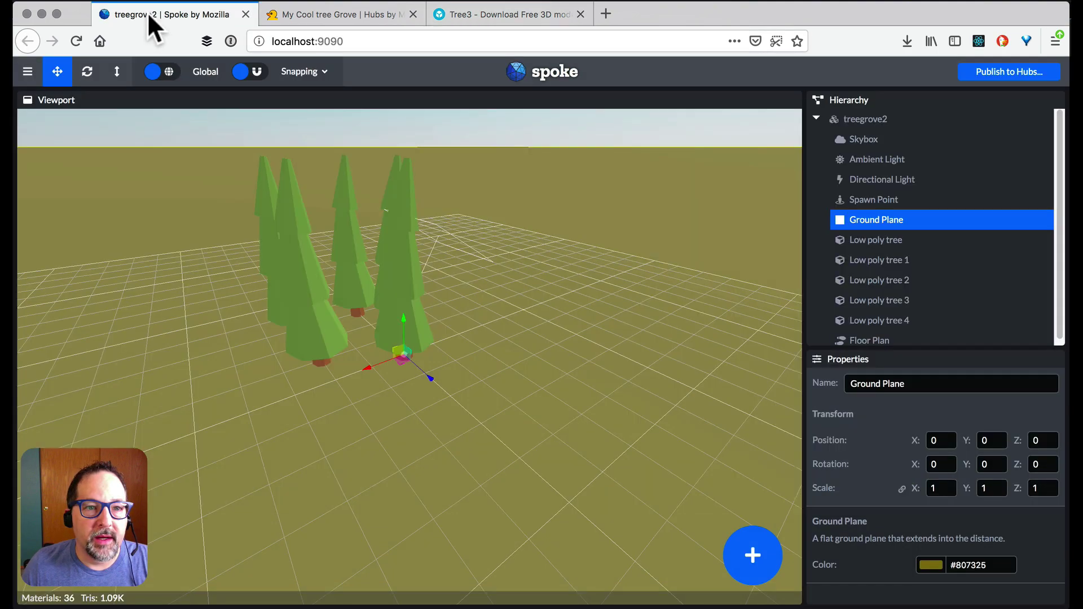
click(763, 555)
click(755, 271)
key(super+v)
click(650, 348)
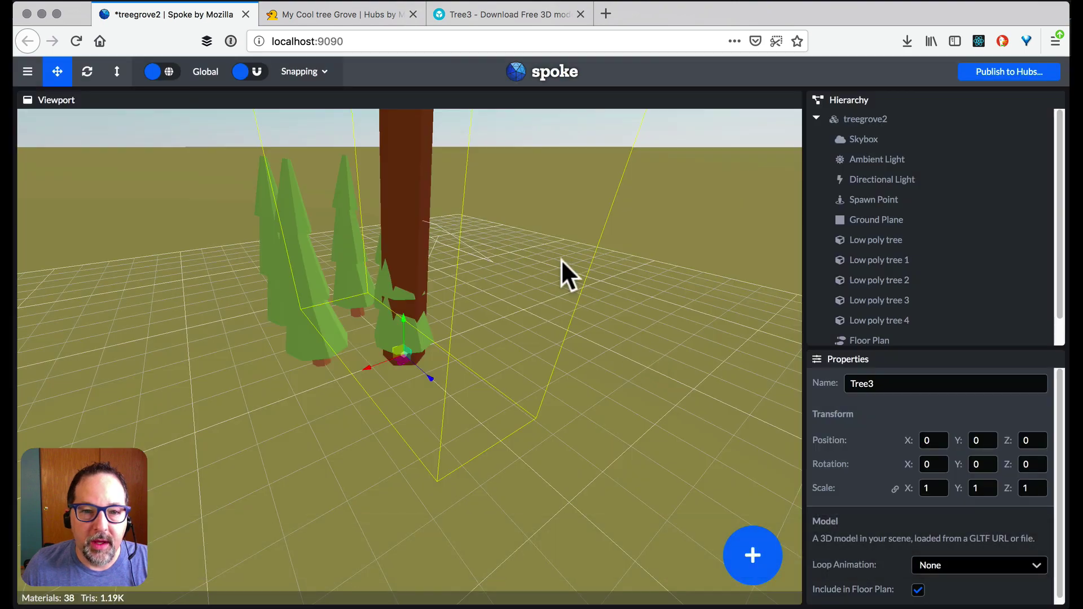
- Scale Tree3 uniformly down to 0.47
drag(645, 338, 646, 283)
scroll(646, 283, down, 5)
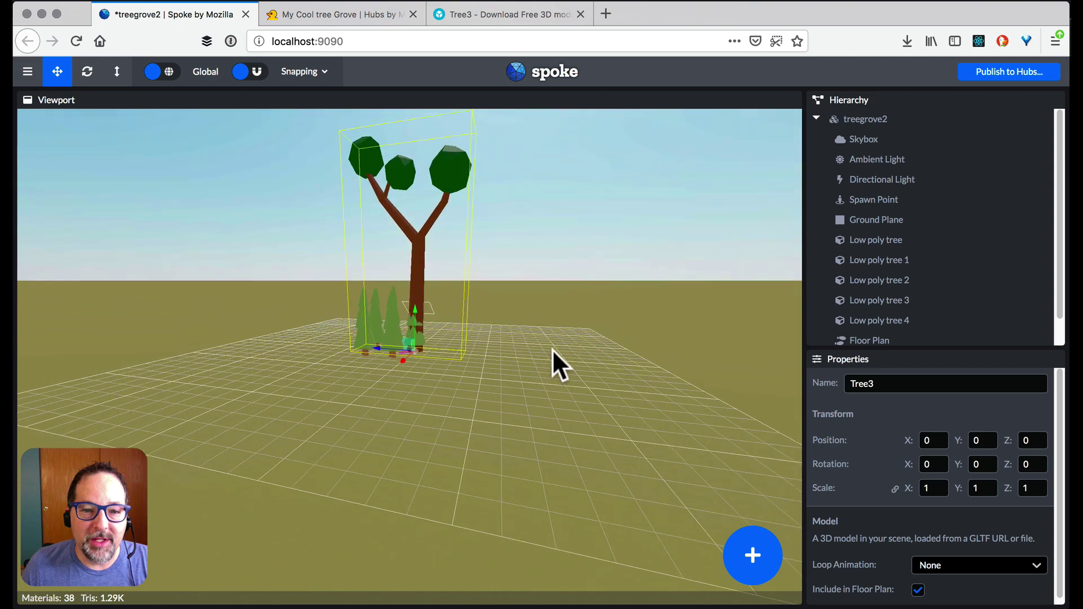
drag(553, 350, 516, 359)
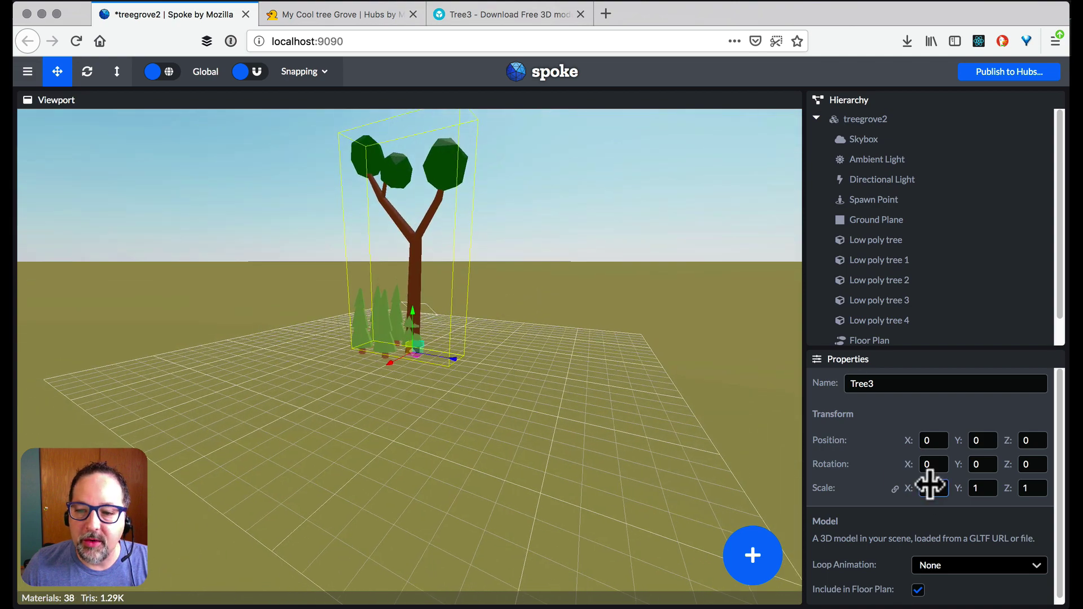
mouse_move(931, 484)
mouse_down()
mouse_move(888, 483)
mouse_move(935, 486)
mouse_move(927, 483)
mouse_up()
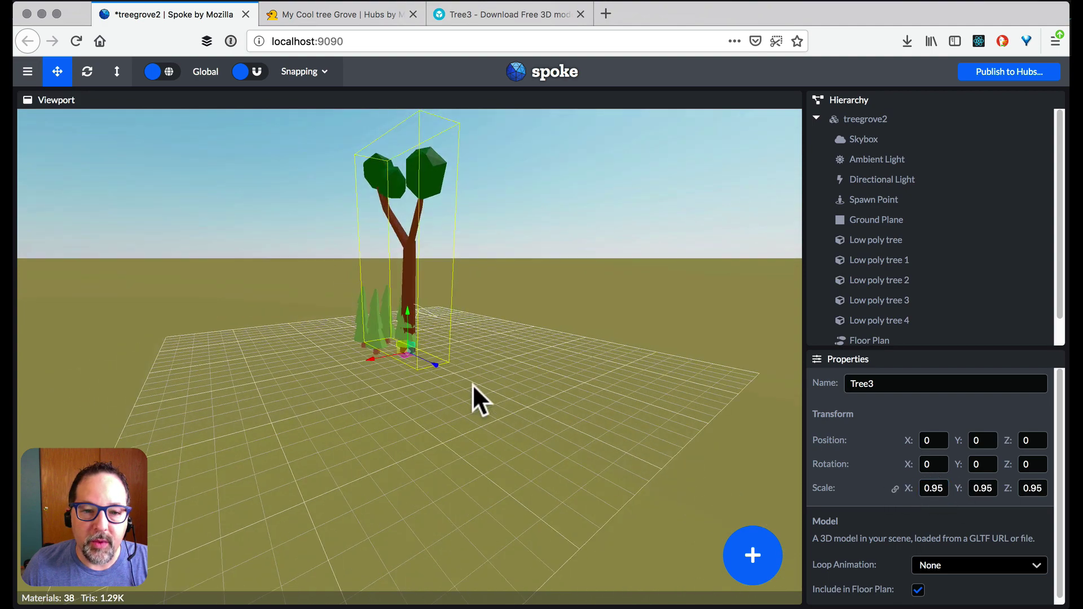
scroll(502, 384, up, 5)
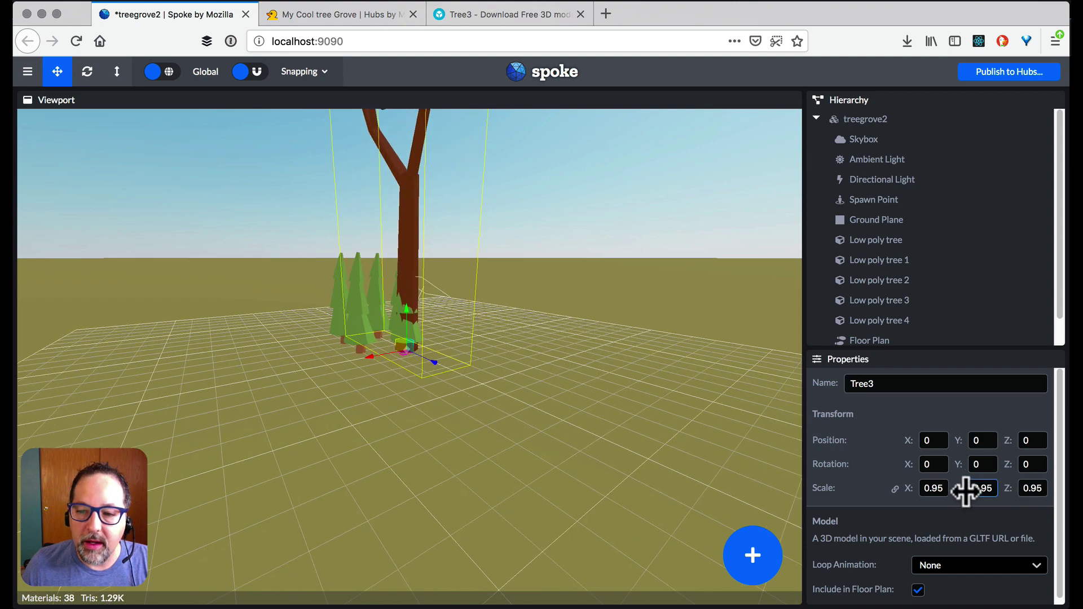
drag(910, 485, 905, 484)
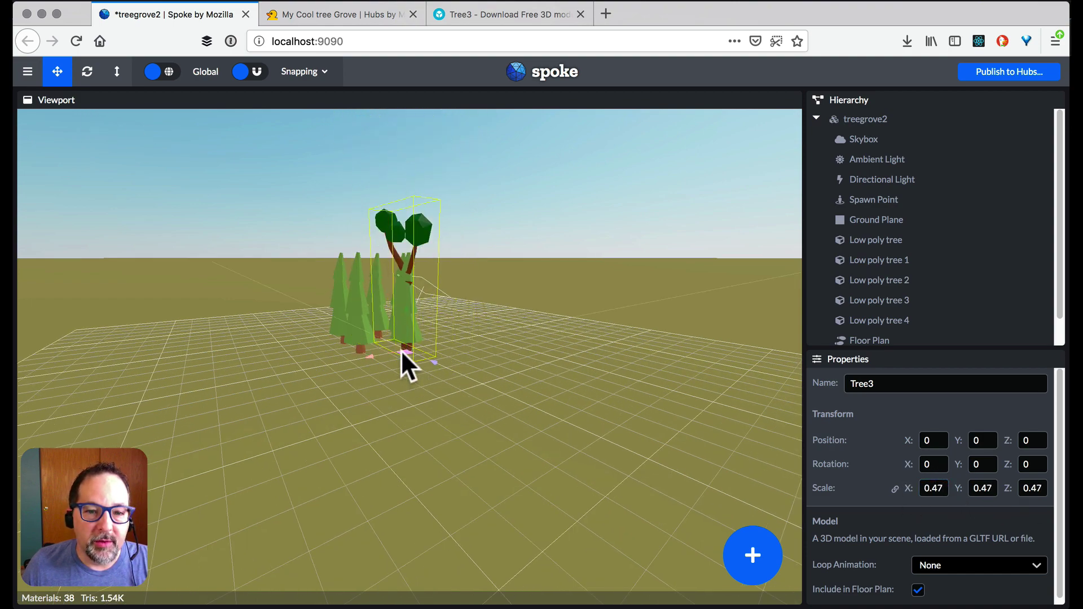
- Move Tree3 out to Z -7 and reshape it with the Scale gizmo
drag(403, 351, 533, 422)
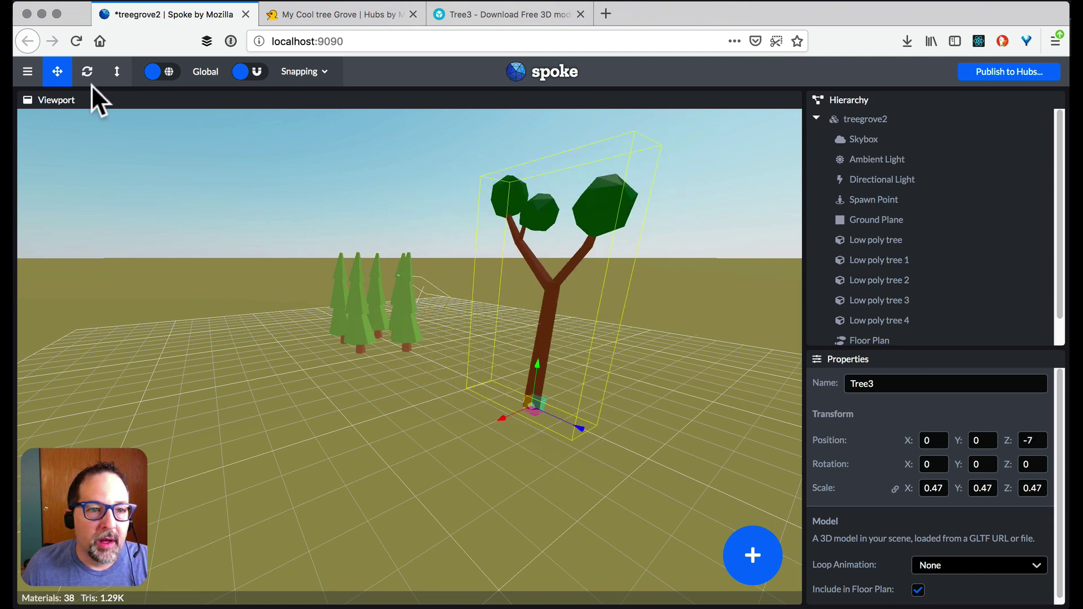
click(117, 73)
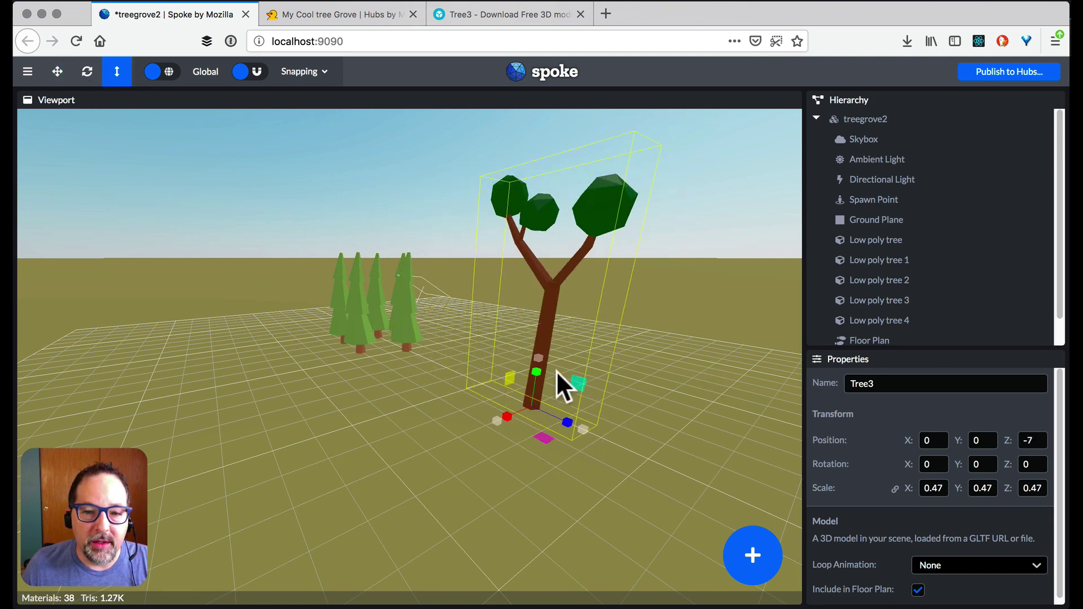
drag(536, 364, 601, 374)
mouse_move(543, 432)
mouse_down()
mouse_move(531, 425)
mouse_move(529, 442)
mouse_move(550, 435)
mouse_up()
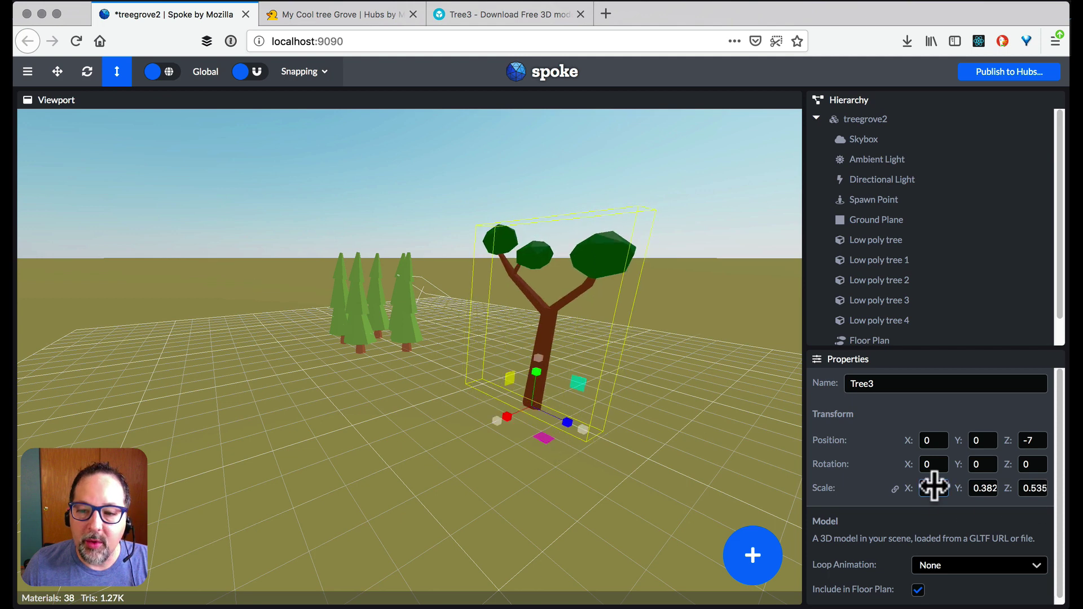
- Scrub Tree3's uniform scale down to 0.101 on all axes
mouse_move(939, 486)
mouse_down()
mouse_move(925, 487)
mouse_move(961, 498)
mouse_move(947, 483)
mouse_up()
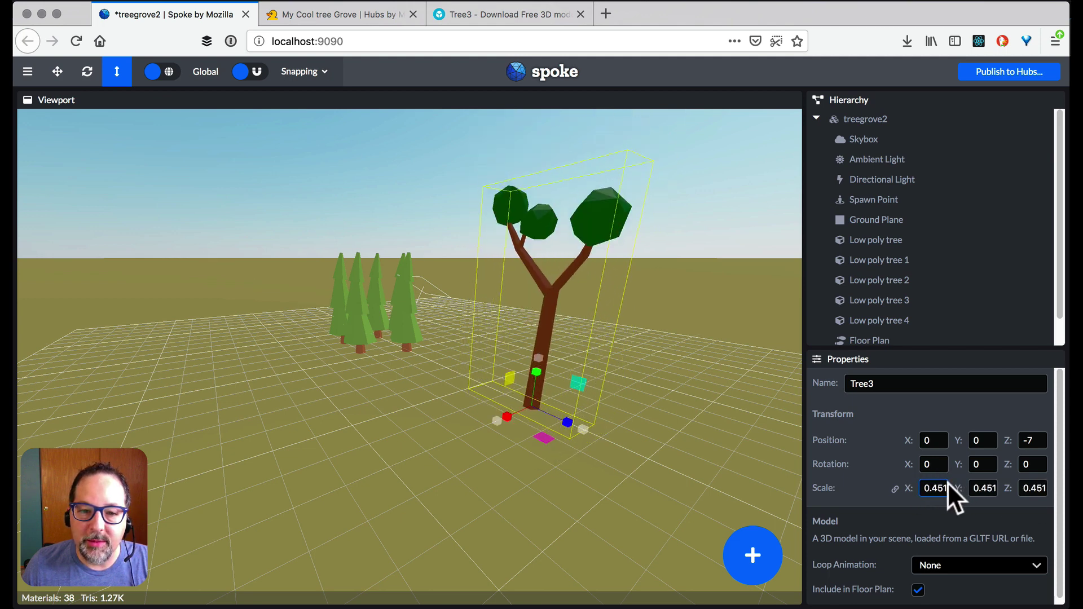
click(895, 488)
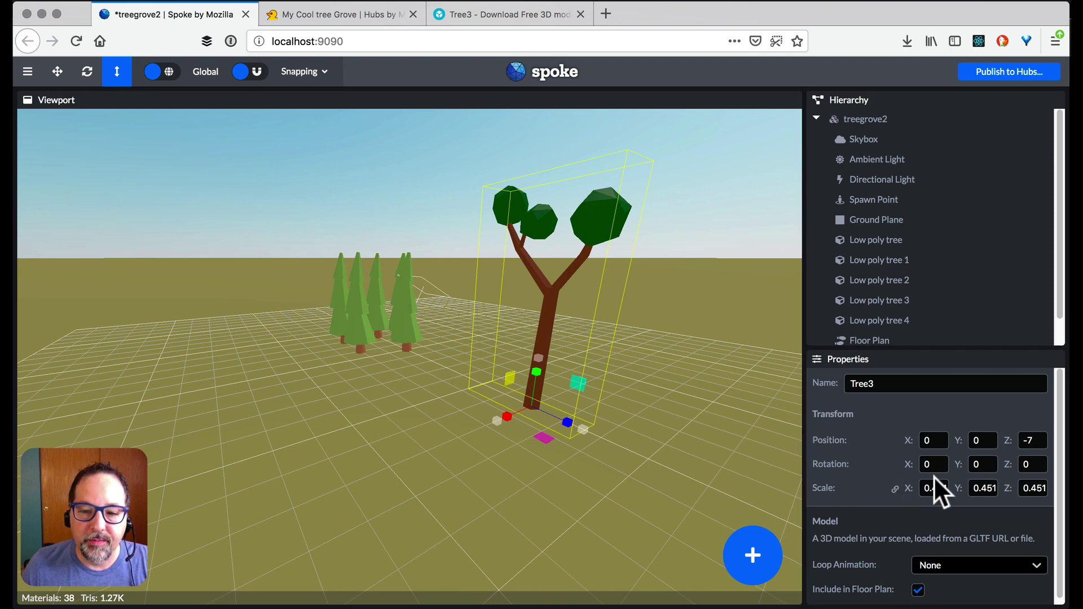
drag(931, 486, 901, 485)
scroll(688, 429, up, 5)
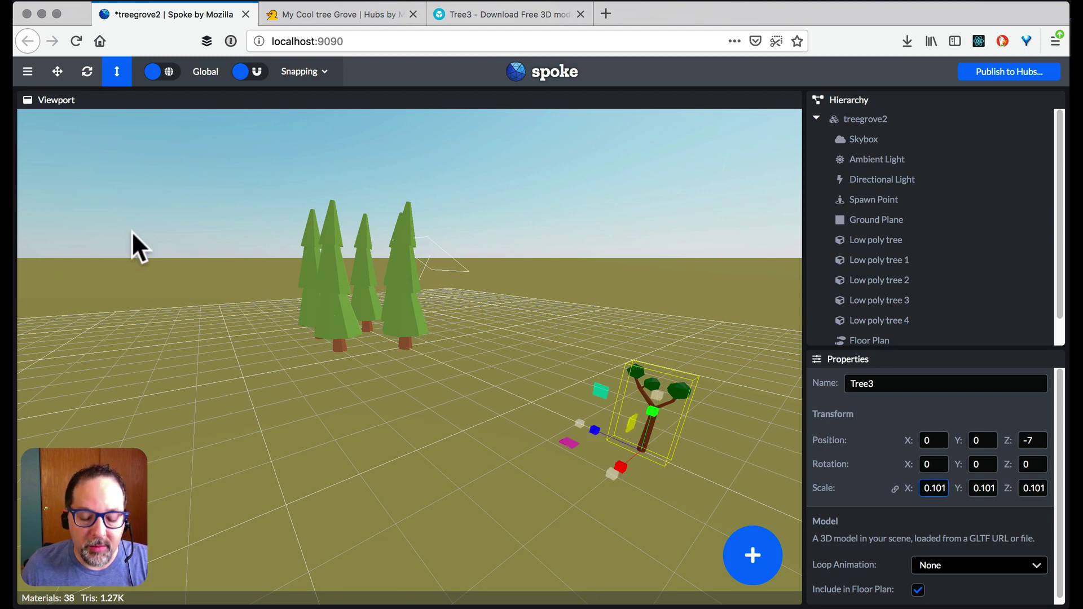
- Move the small Tree3 nearer the grove with the translate tool
text(w)
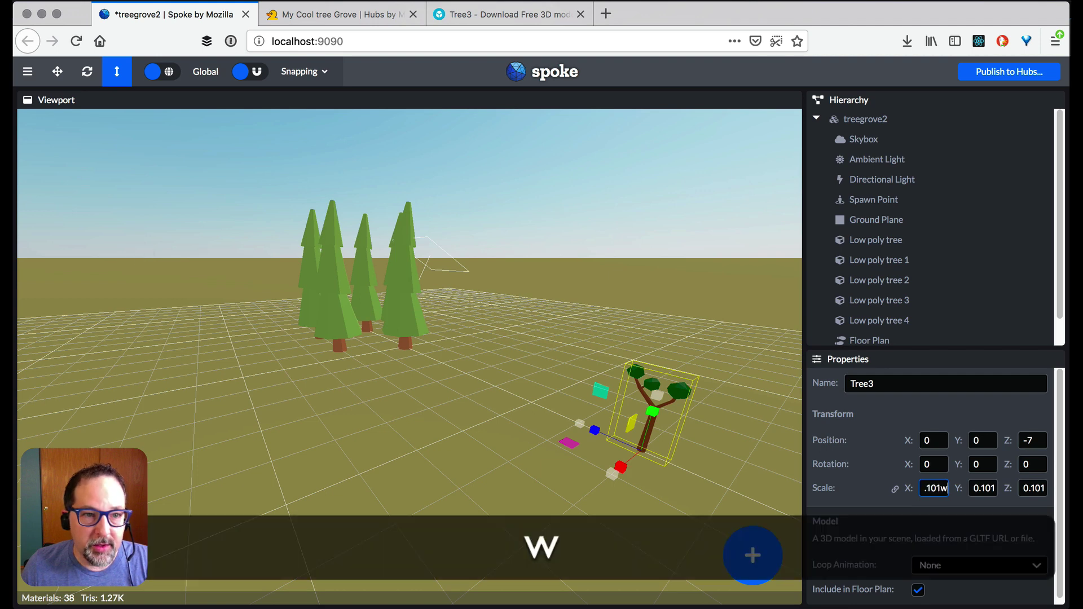
click(399, 376)
key(w)
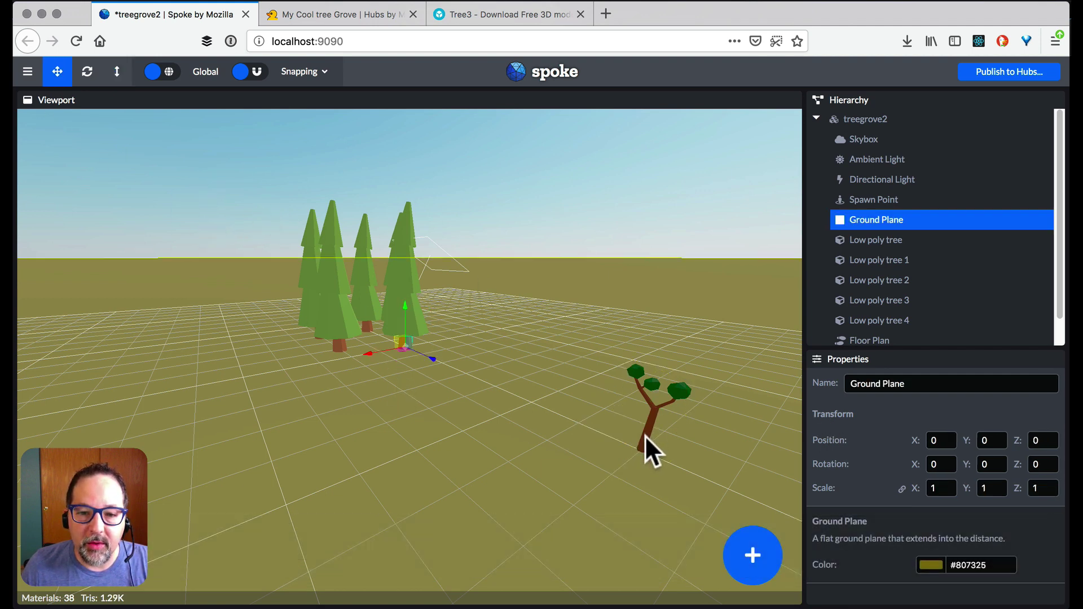
click(645, 436)
drag(585, 483, 437, 379)
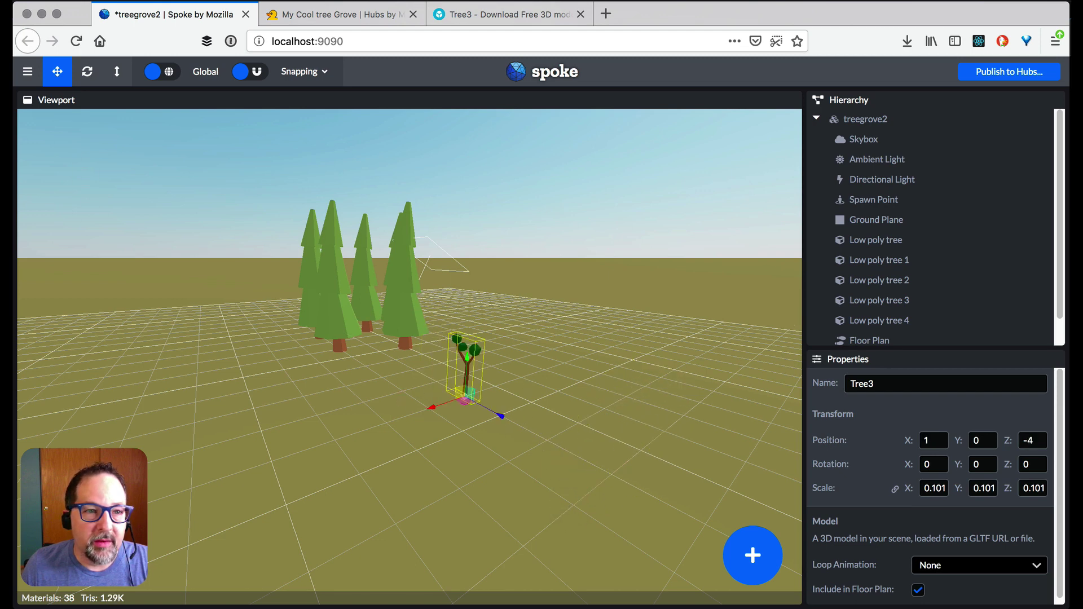
- Check the keyboard and mouse controls reference from the main menu, then close the wiki page
click(27, 72)
mouse_move(35, 126)
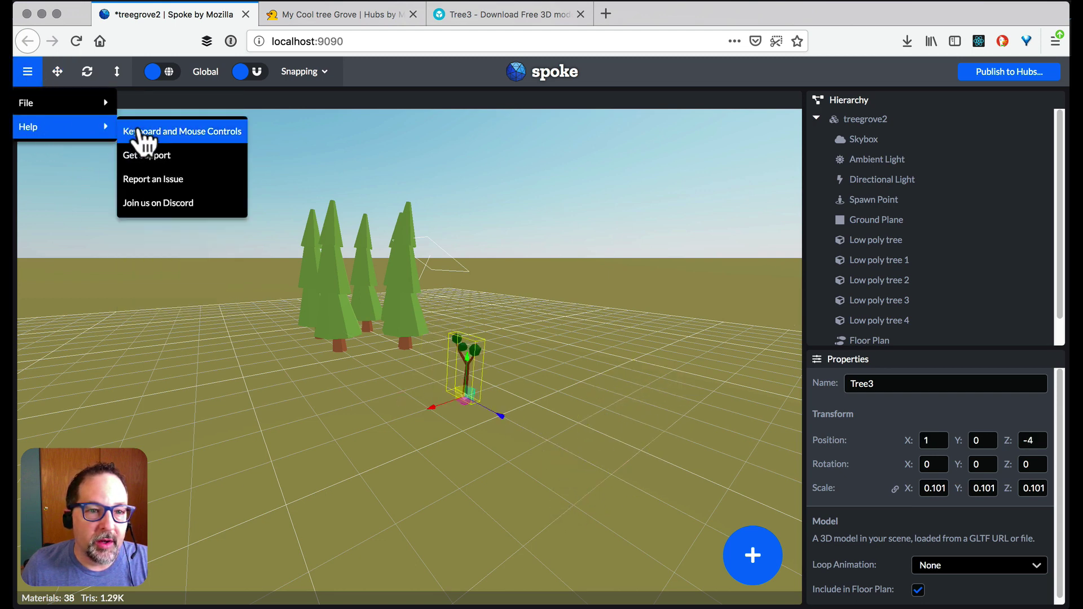
click(144, 136)
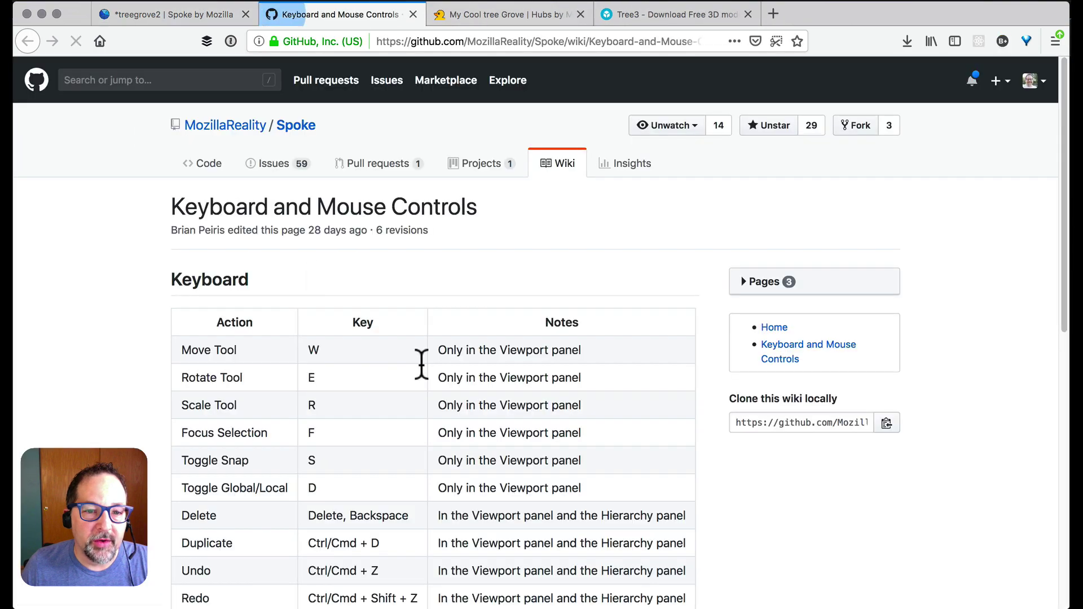
scroll(402, 399, down, 1)
key(super+w)
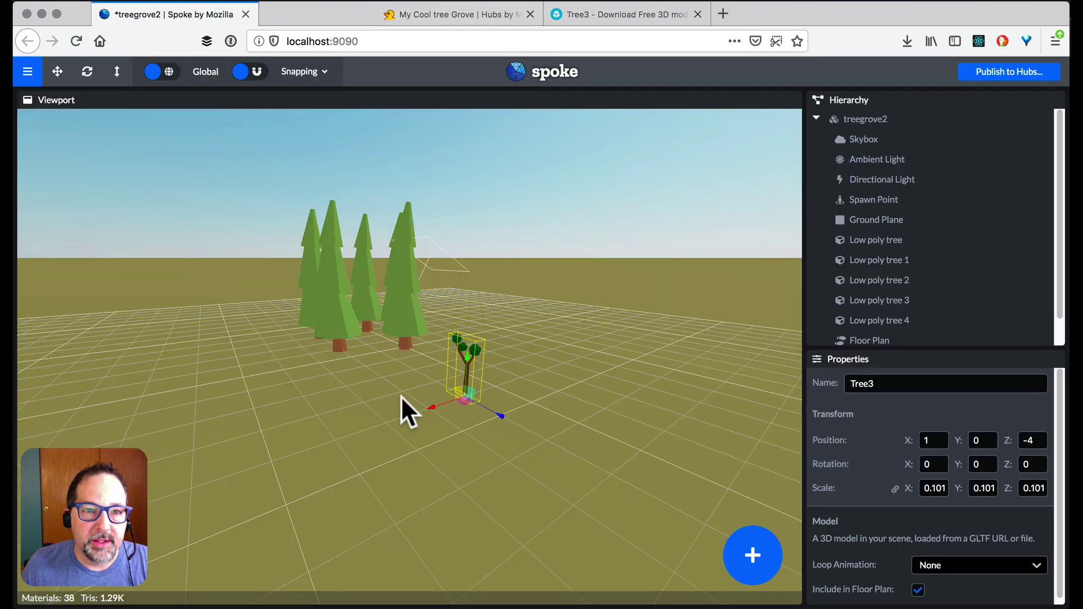
- Frame Tree3 and duplicate it twice, placing one copy to the right and one further back
key(f)
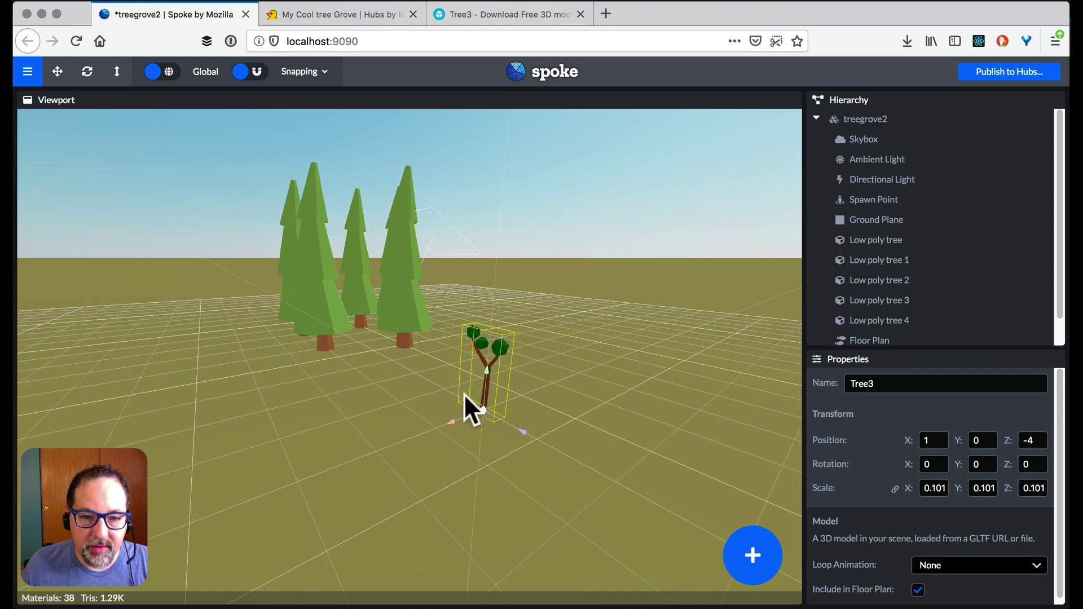
drag(610, 509, 586, 479)
key(super)
key(super+d)
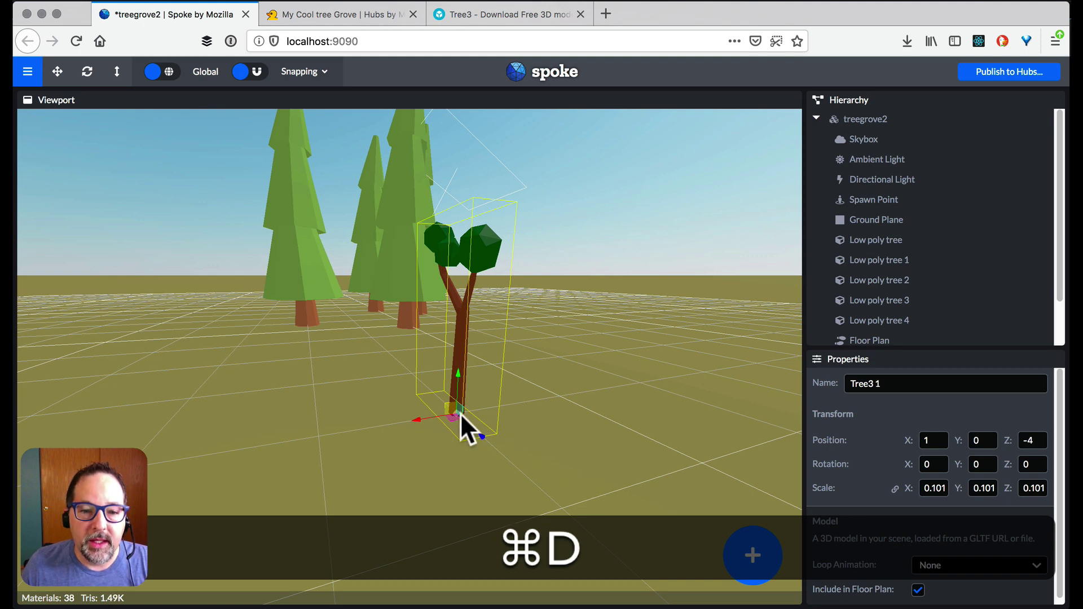
click(522, 408)
key(super+d)
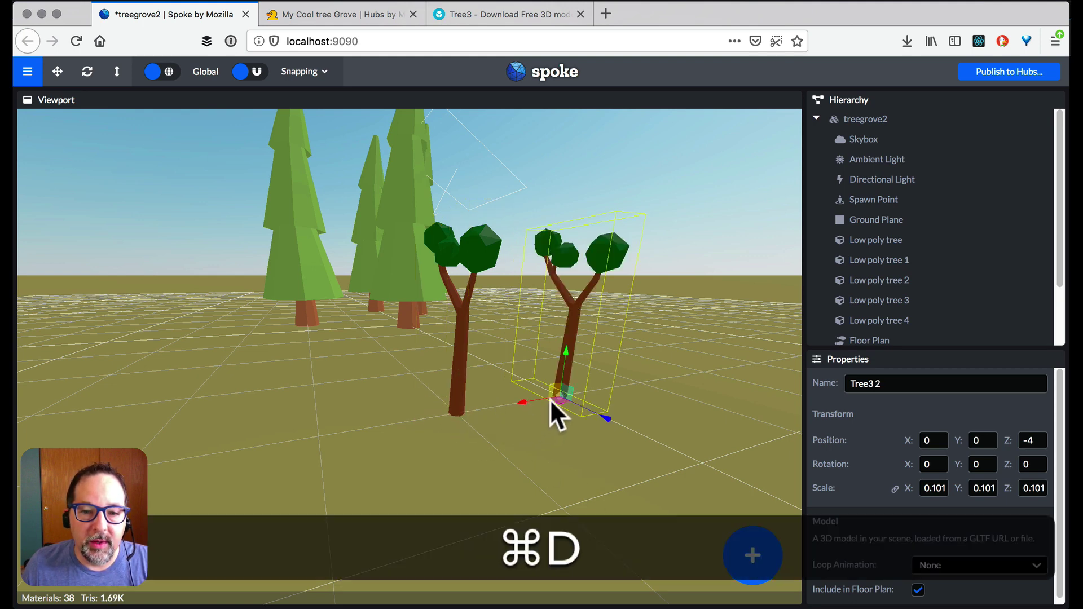
click(604, 456)
- Turn snapping off and move Tree3 2 in among the other trees
drag(590, 510, 601, 531)
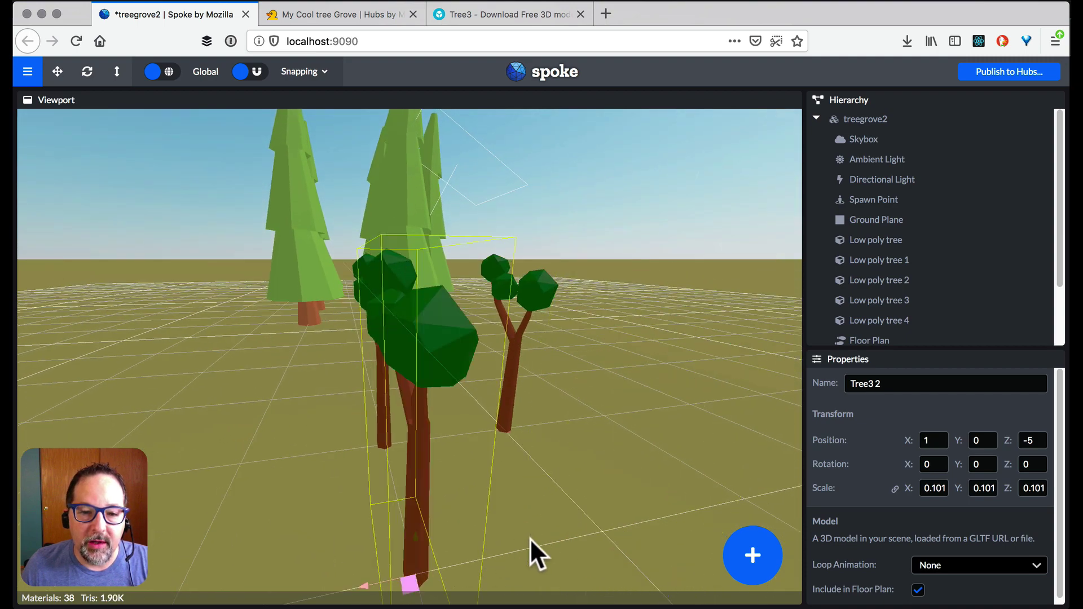
key(Escape)
click(540, 523)
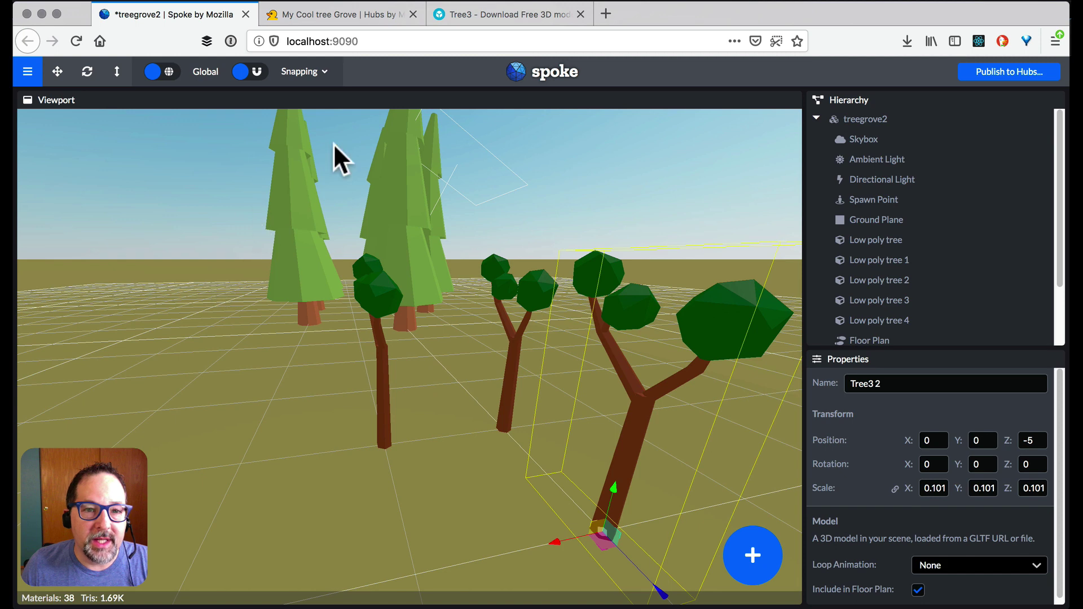
click(249, 71)
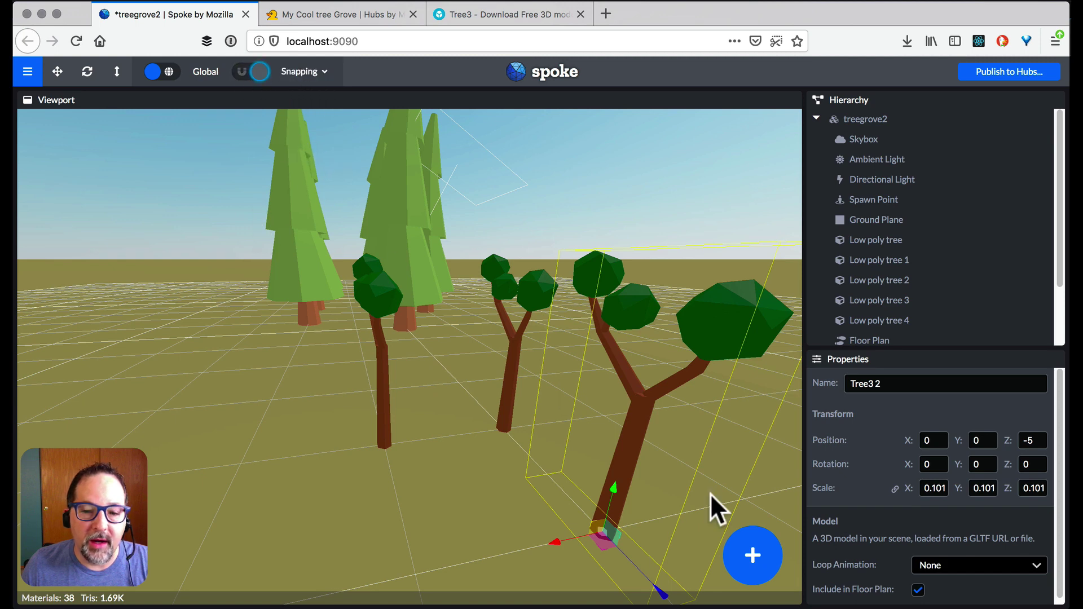
drag(603, 540, 478, 483)
- Rotate Tree3 2 about 67.85 degrees on Y
click(649, 453)
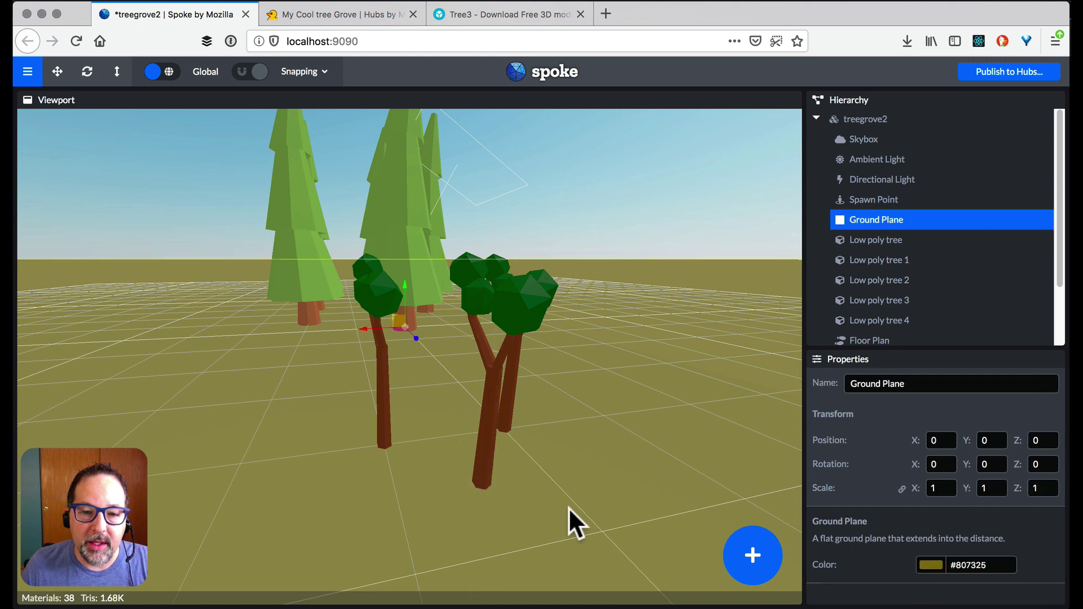
click(483, 467)
click(88, 73)
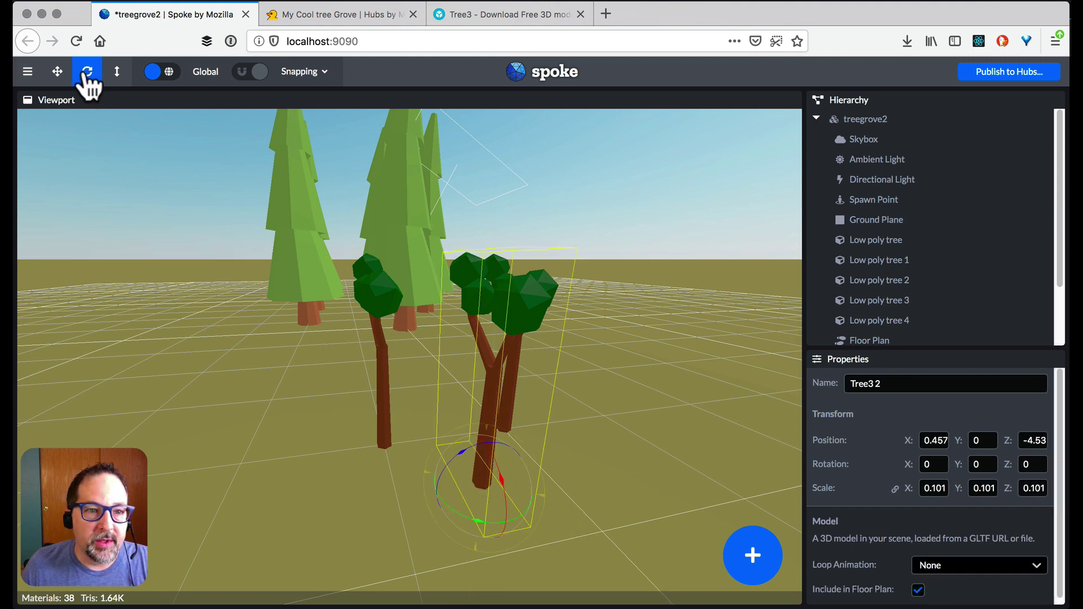
mouse_move(484, 533)
mouse_down()
mouse_move(492, 523)
mouse_move(479, 517)
mouse_move(509, 519)
mouse_move(499, 519)
mouse_up()
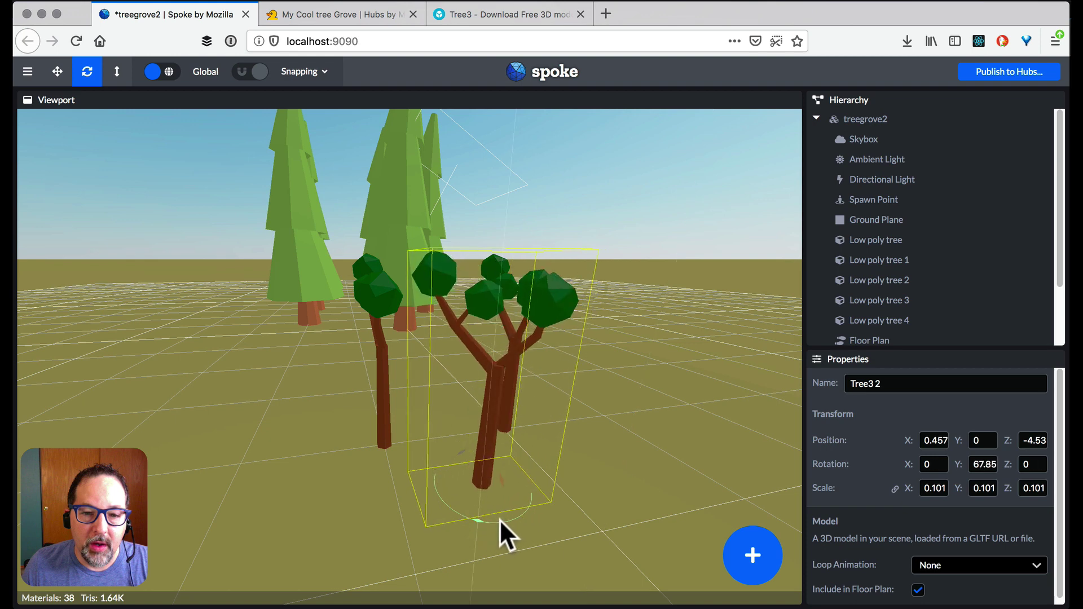
click(720, 472)
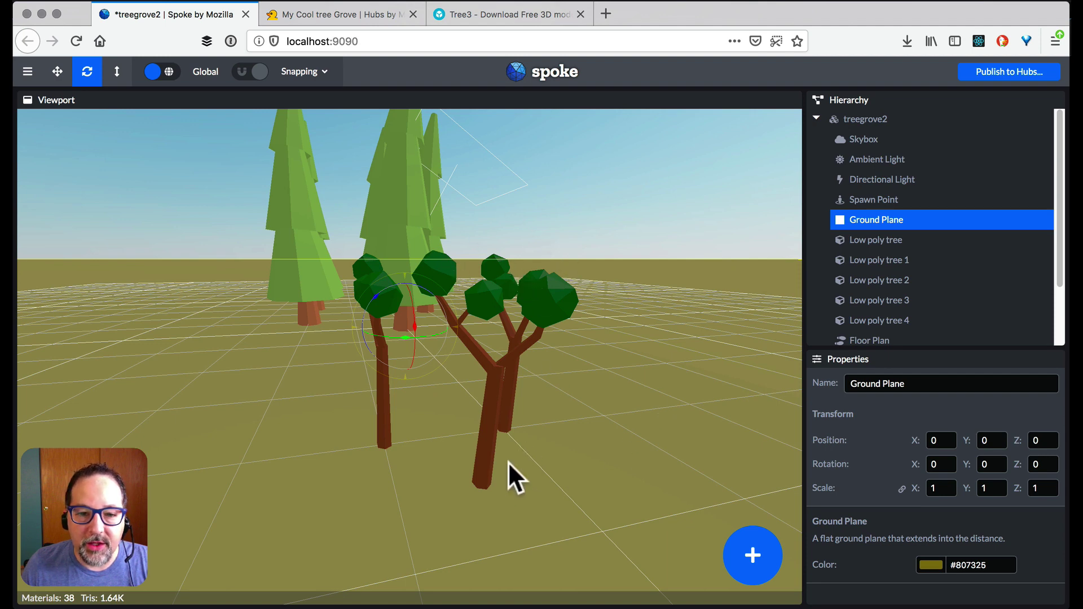
- Add an empty Group and nest Tree3, Tree3 2 and Tree3 1 inside it
click(754, 562)
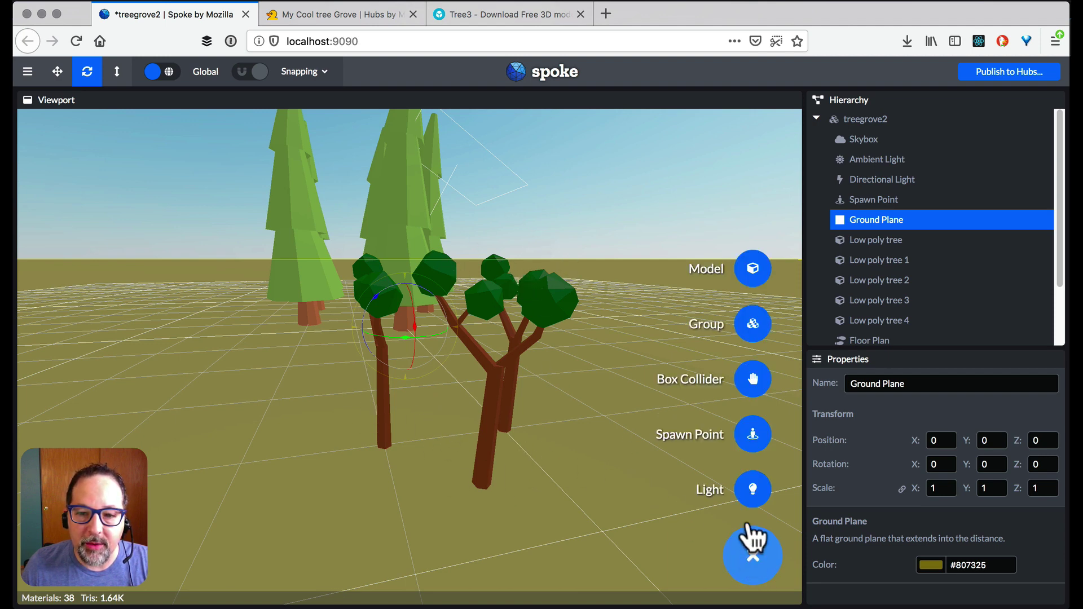
click(758, 326)
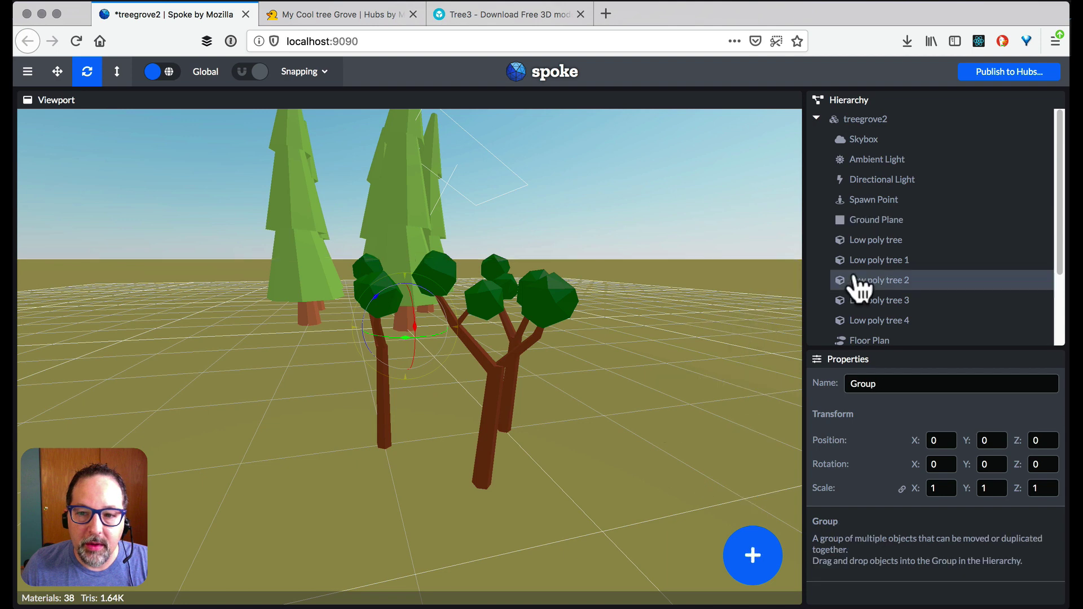
scroll(858, 285, down, 3)
drag(862, 277, 852, 339)
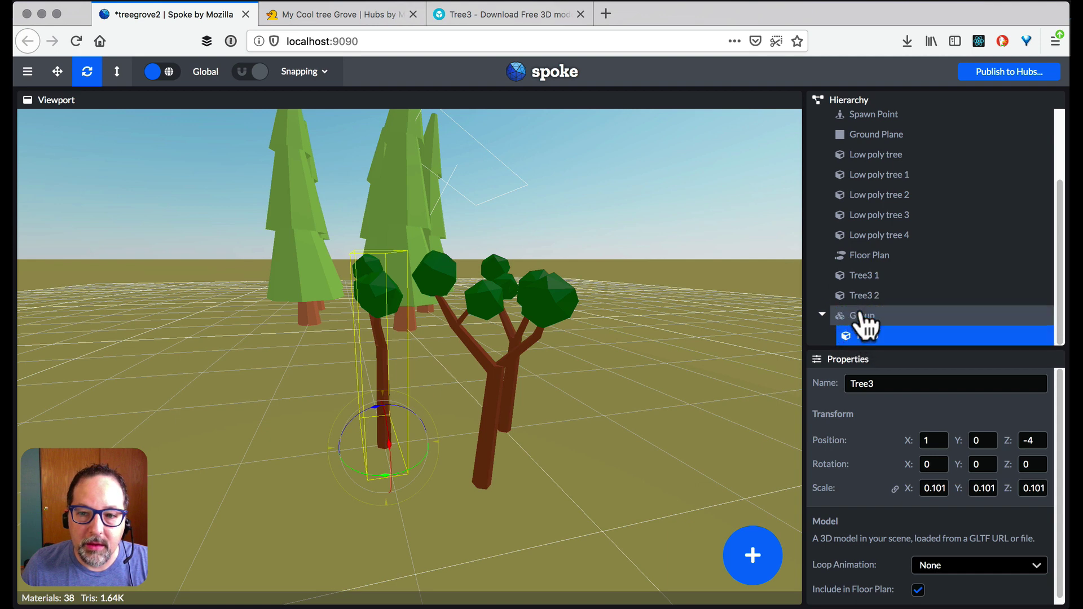
drag(864, 296, 856, 319)
drag(861, 277, 861, 303)
- Move the tree Group beside the pines
click(849, 276)
click(57, 72)
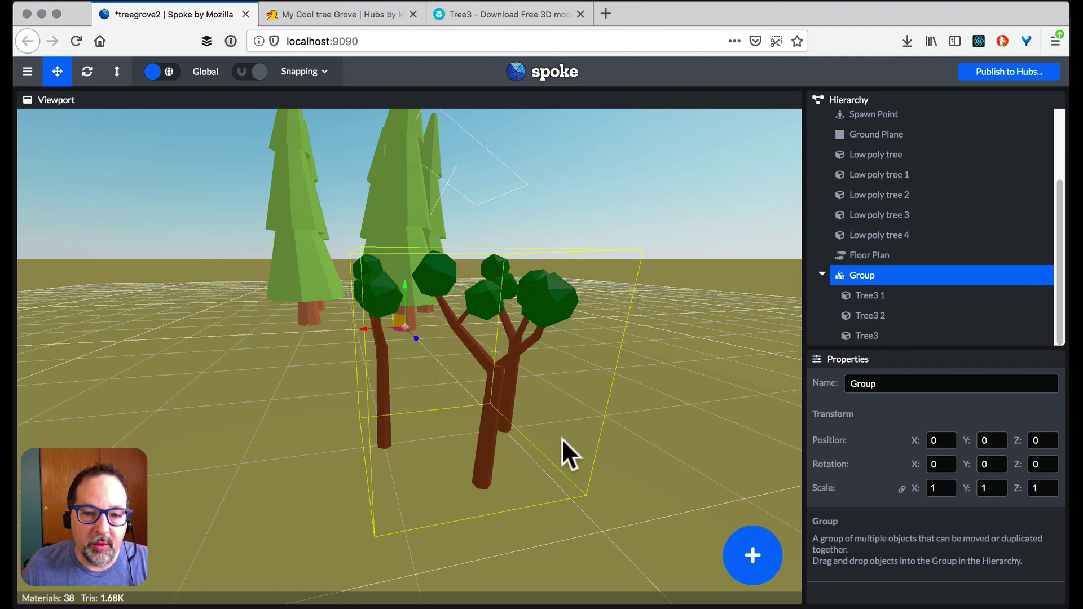
scroll(556, 441, down, 10)
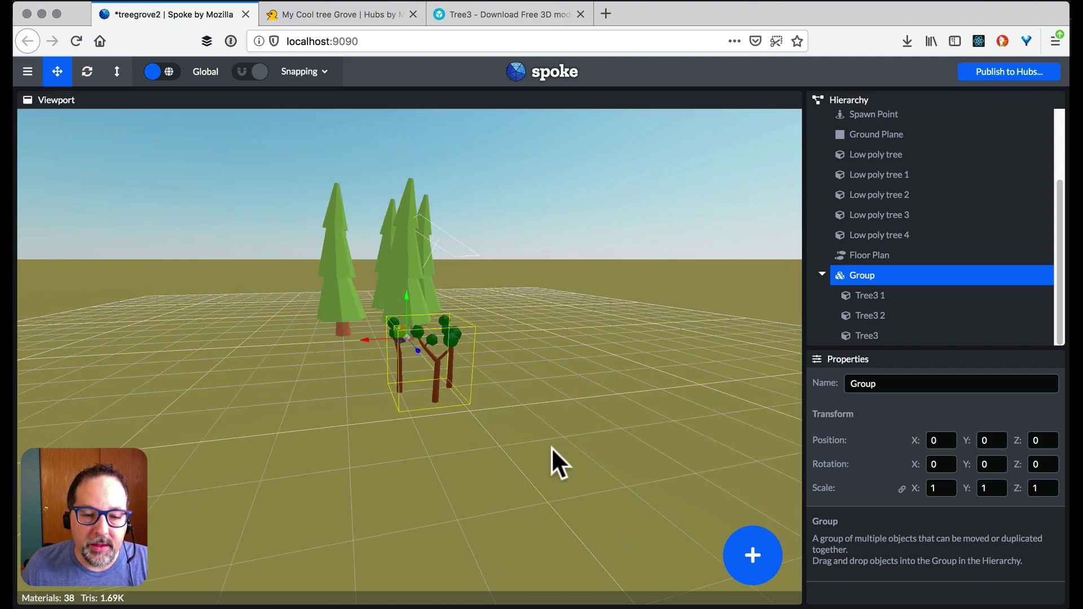
drag(551, 448, 405, 453)
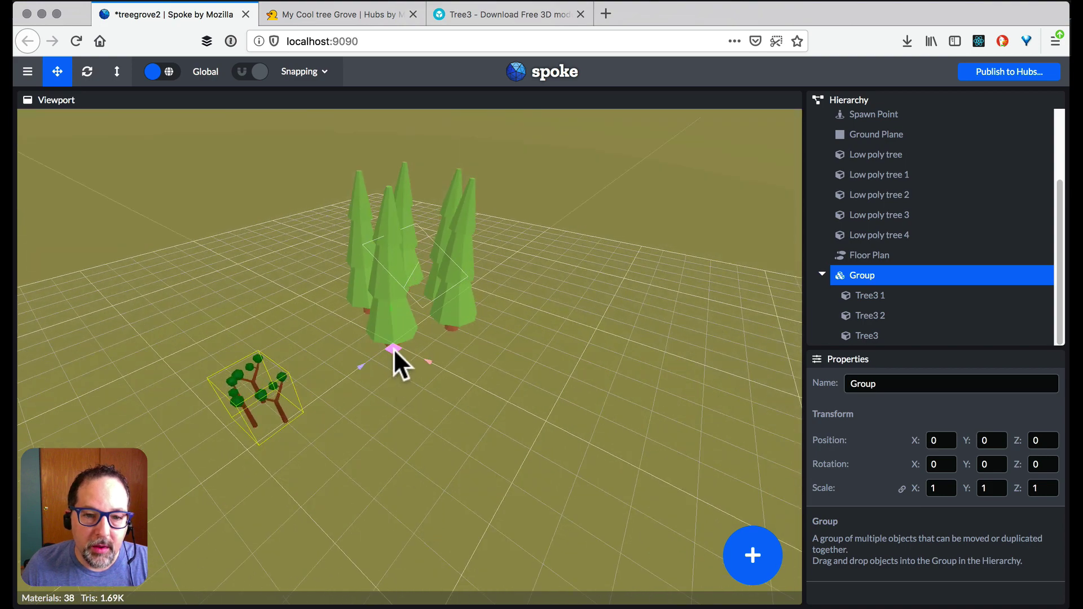
drag(394, 348, 575, 428)
drag(631, 328, 620, 374)
scroll(620, 374, up, 5)
click(672, 404)
drag(672, 404, 533, 363)
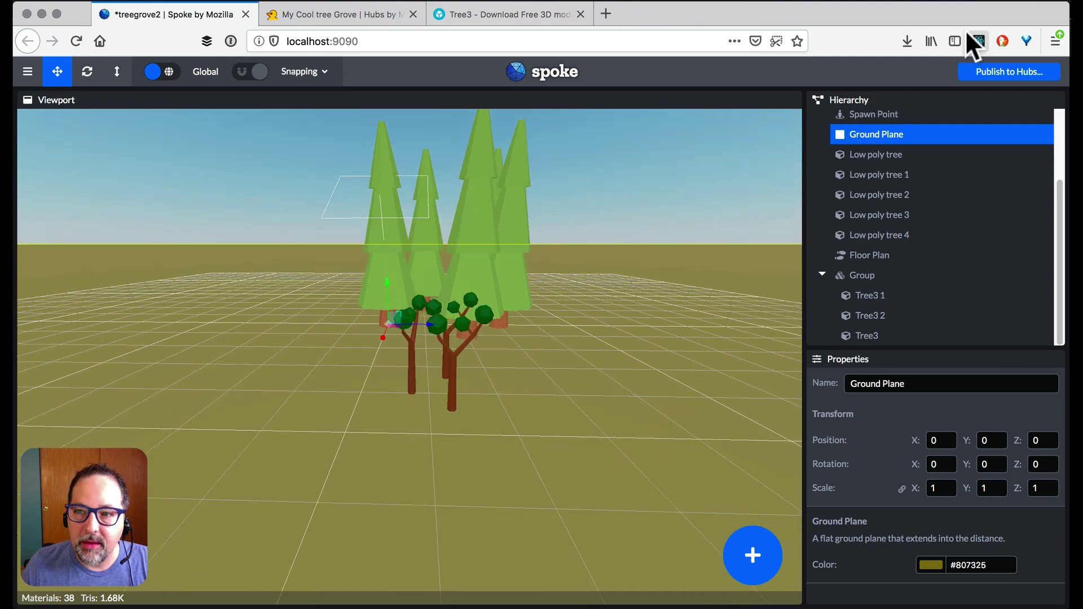
- Save the scene and republish it to Hubs
click(1006, 71)
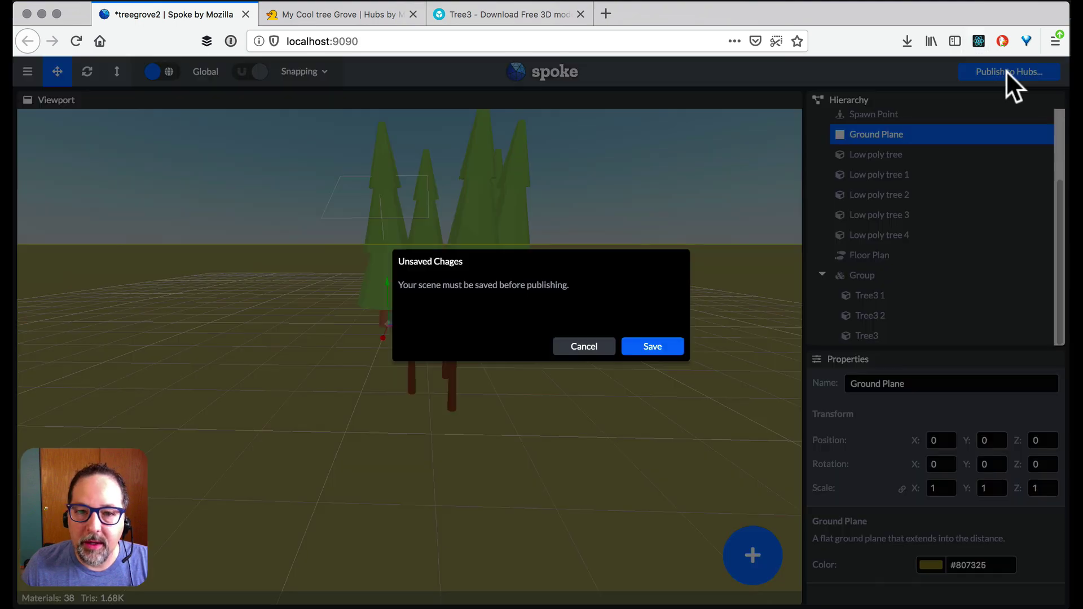
click(655, 348)
click(767, 425)
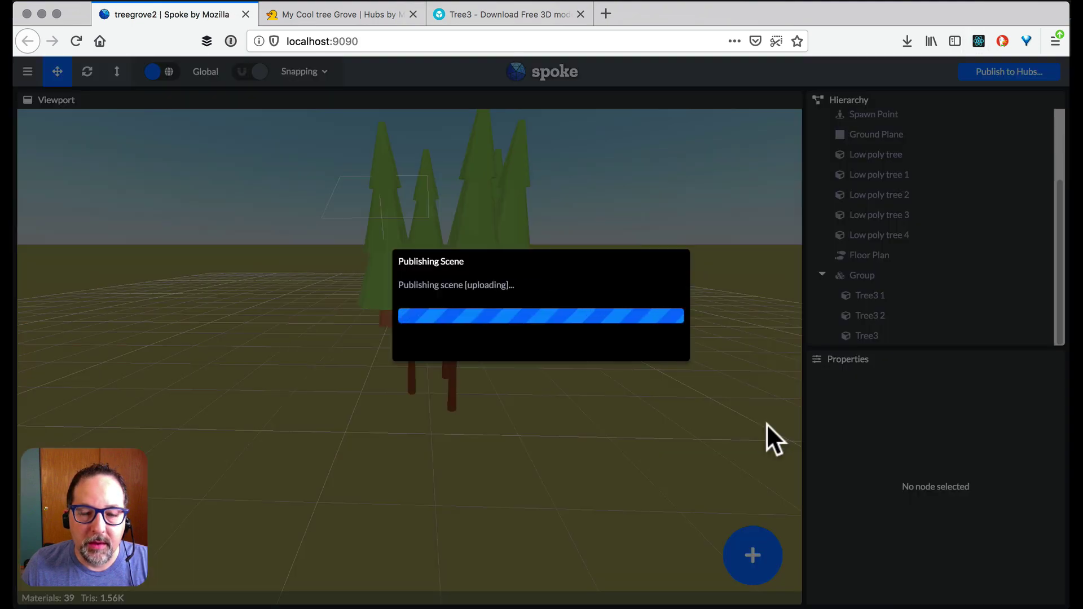
- Reload the published 'My Cool tree Grove' page, create a room with it, and walk forward among the trees
click(368, 12)
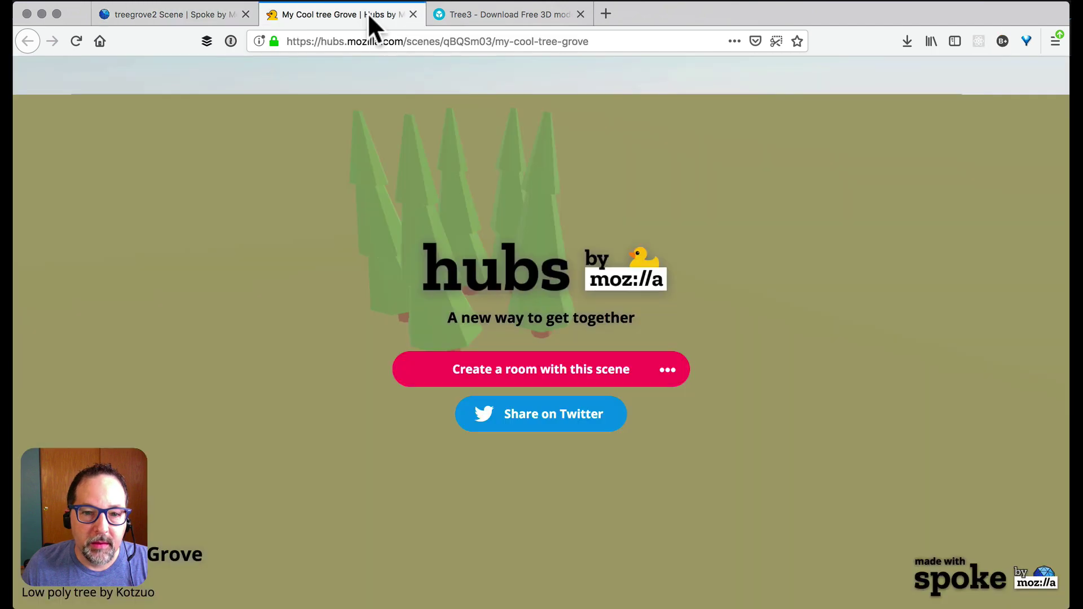
key(super+r)
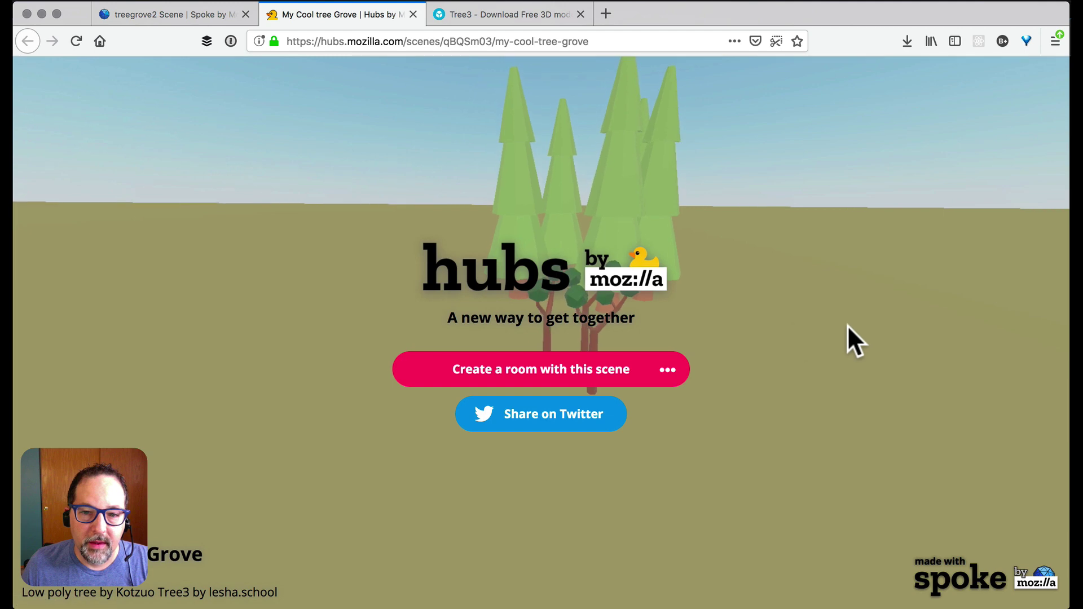
click(564, 386)
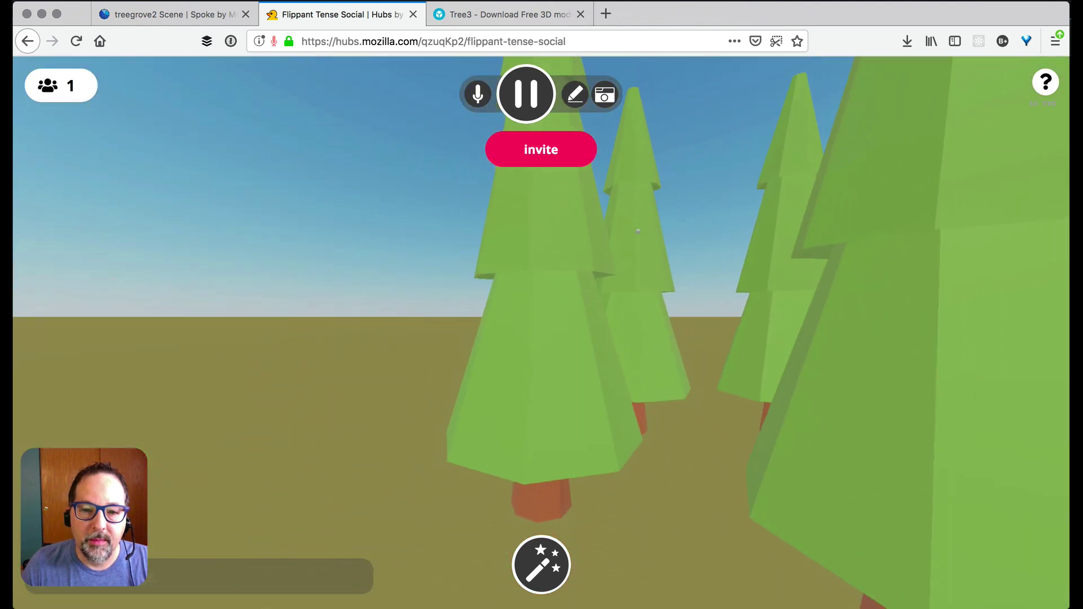
key(w)
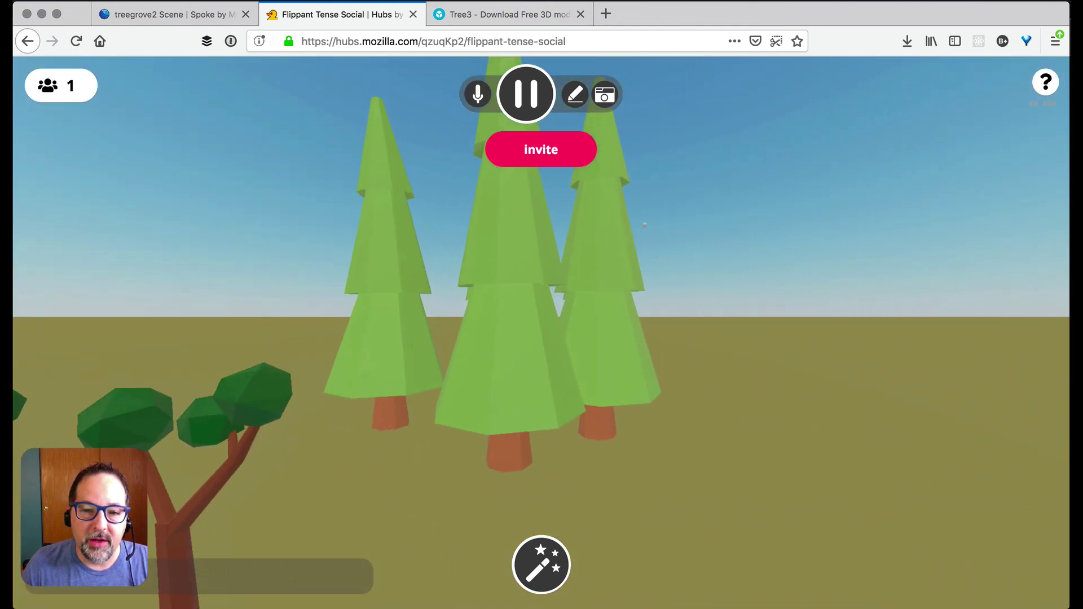
- Close the publish confirmation and drag the Spawn Point out from the pines near the small Tree3 cluster
click(142, 14)
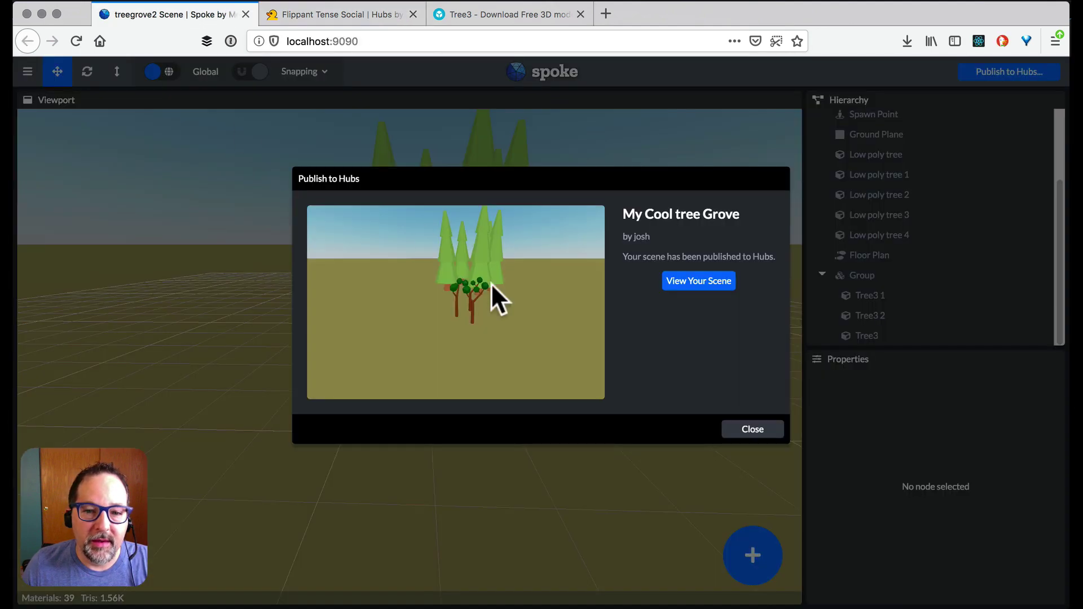
click(763, 429)
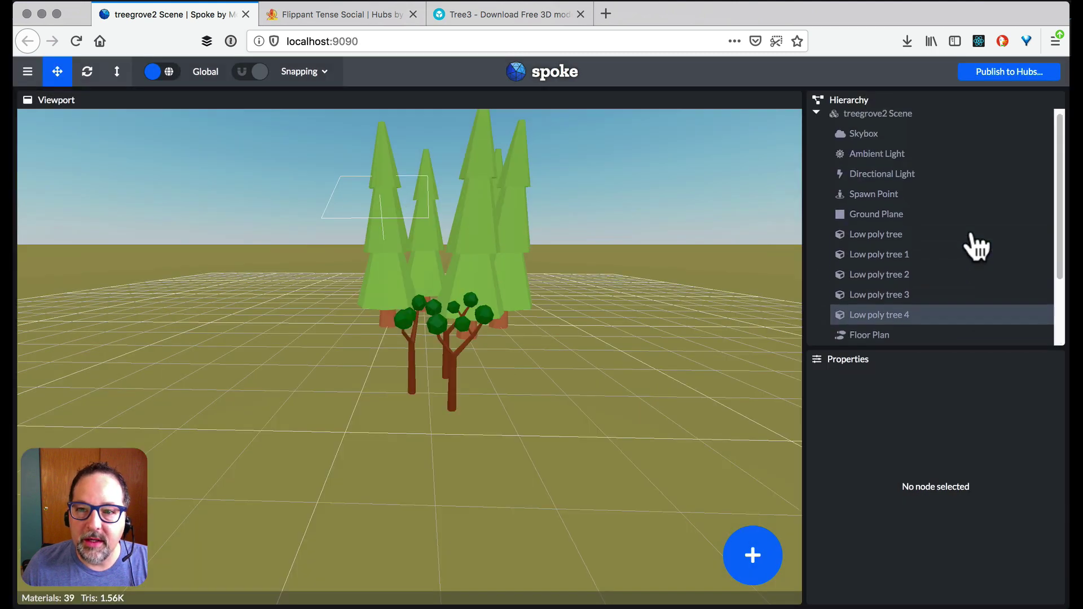
click(903, 202)
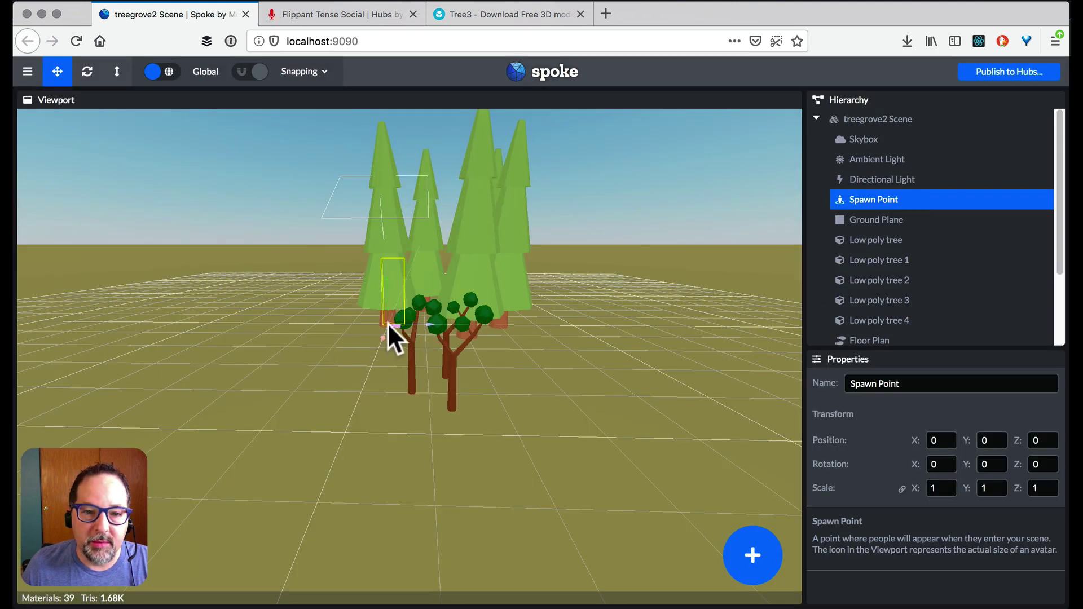
key(f)
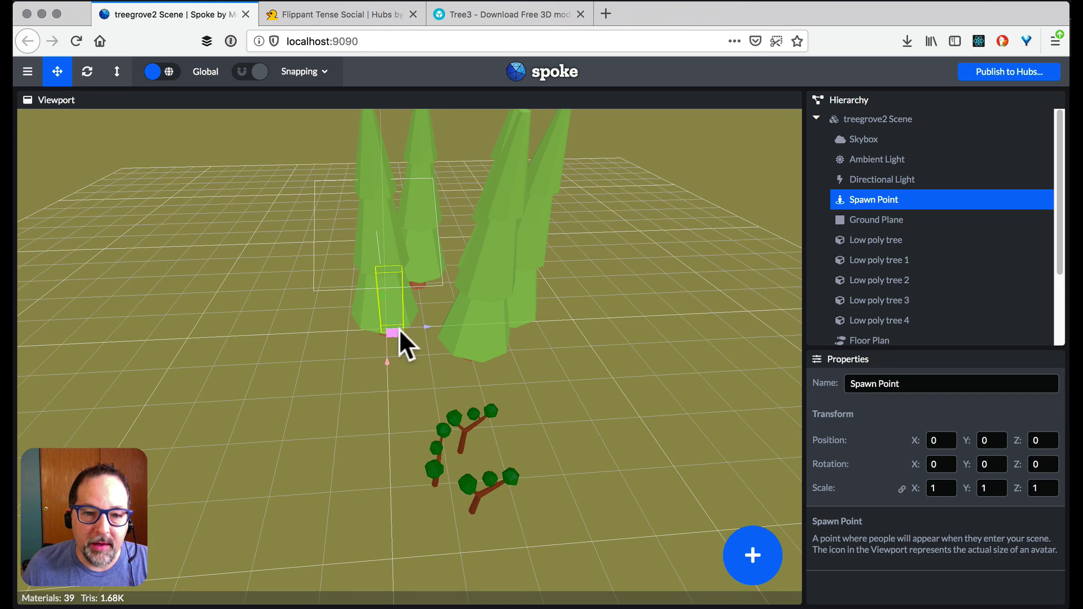
drag(397, 330, 411, 564)
click(546, 535)
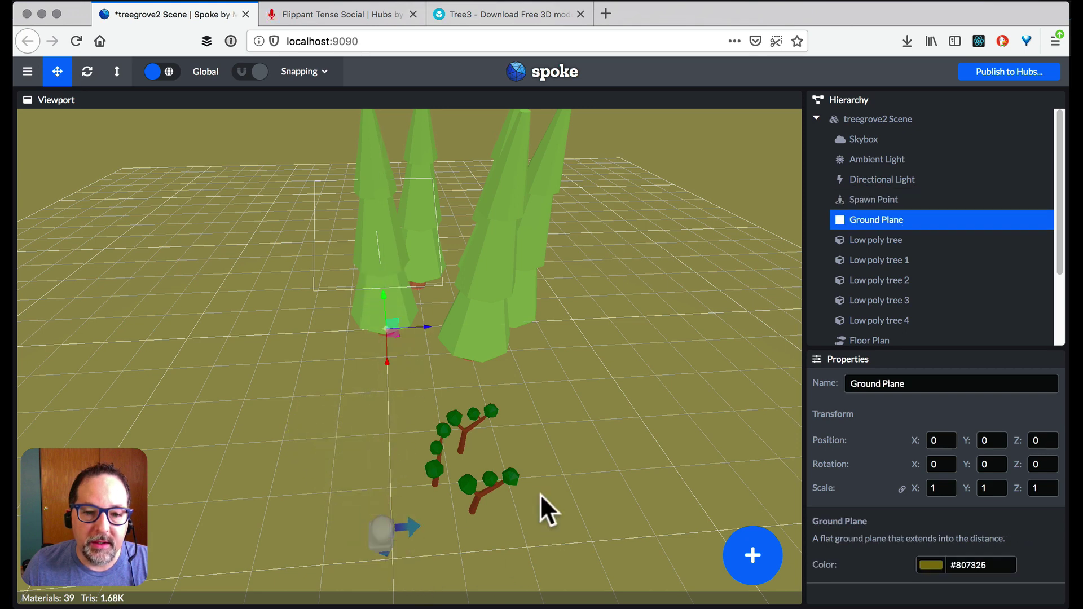
- Save the scene and republish it to Hubs
click(1008, 73)
click(649, 348)
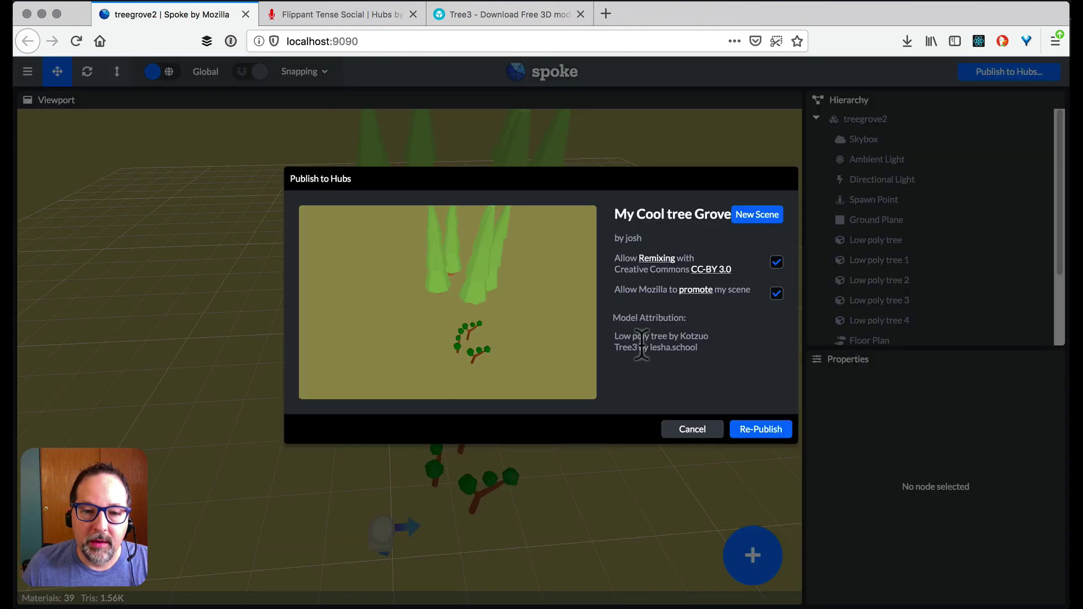
click(761, 430)
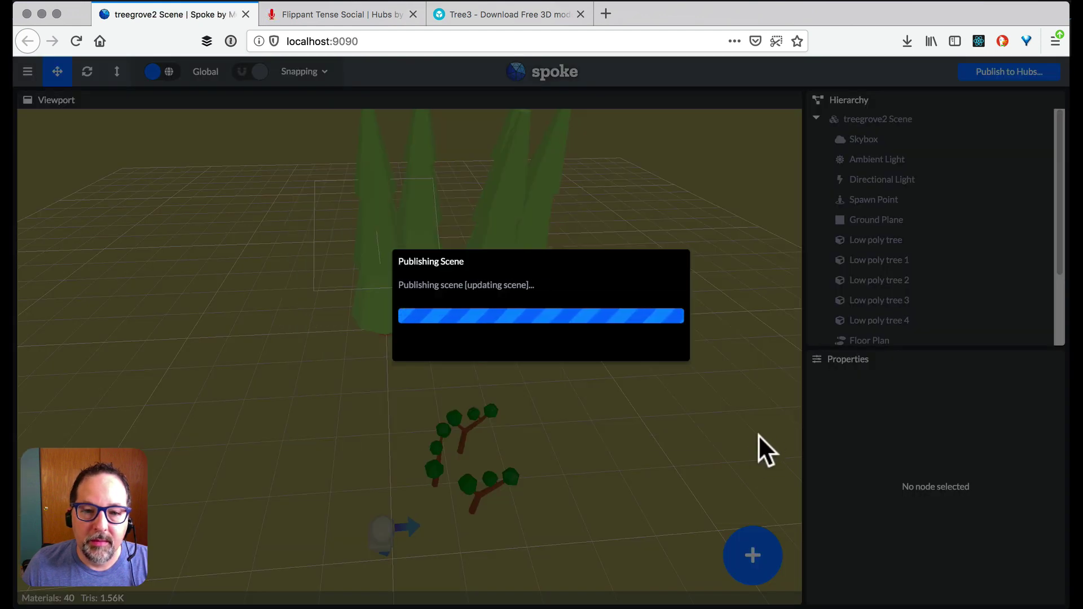
- View the published scene, create a Hubs room with it, and look around
click(690, 277)
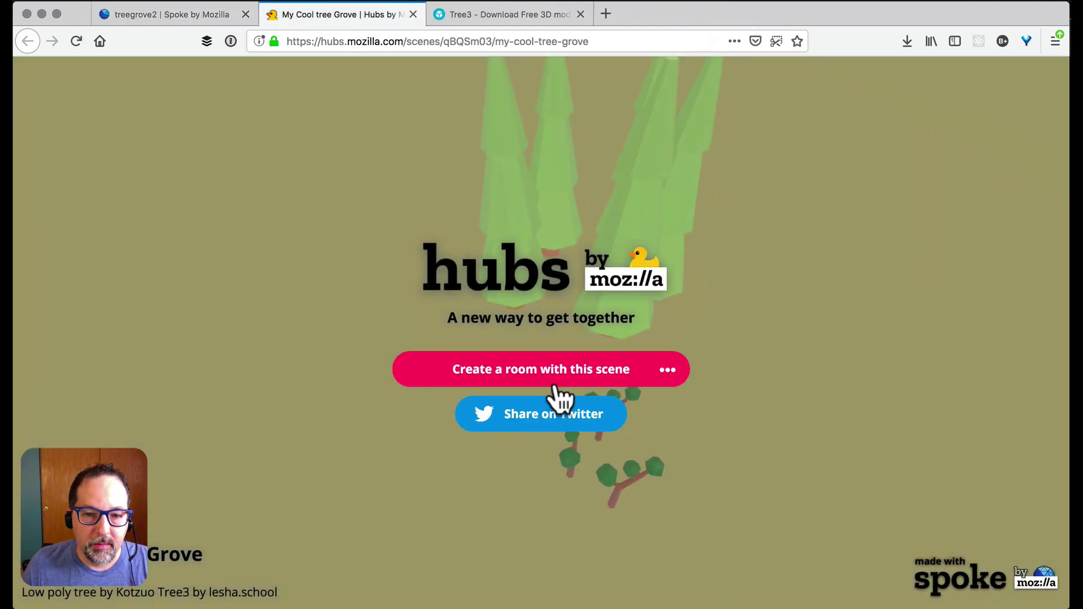
click(554, 372)
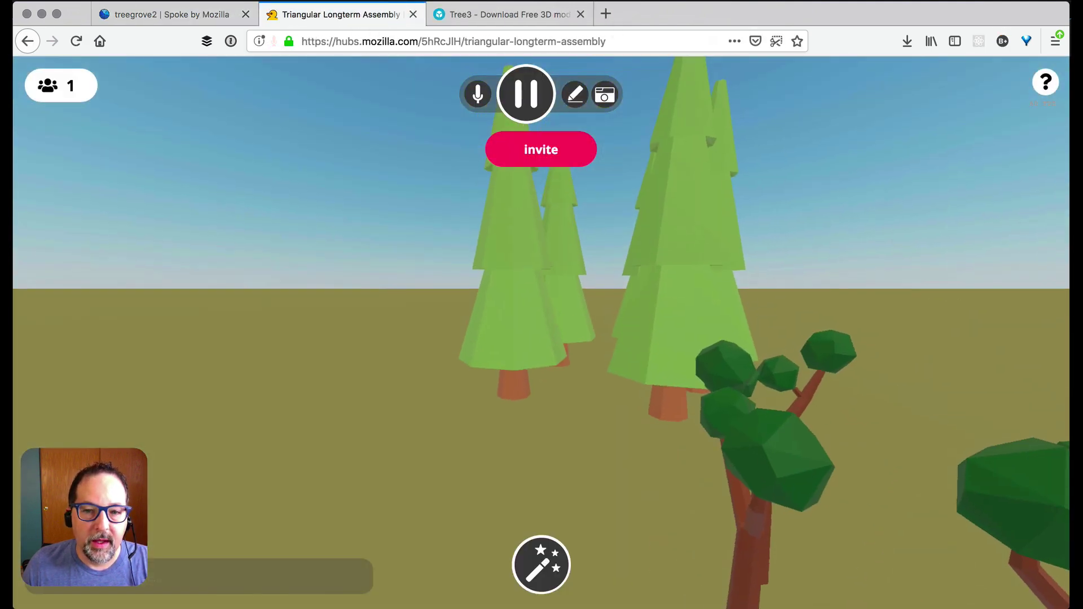
mouse_move(532, 307)
mouse_down()
mouse_move(395, 304)
mouse_move(542, 308)
mouse_move(533, 306)
mouse_up()
- Back in the editor, set the Skybox azimuth to 1.694 and luminance to 1.17
key(super+w)
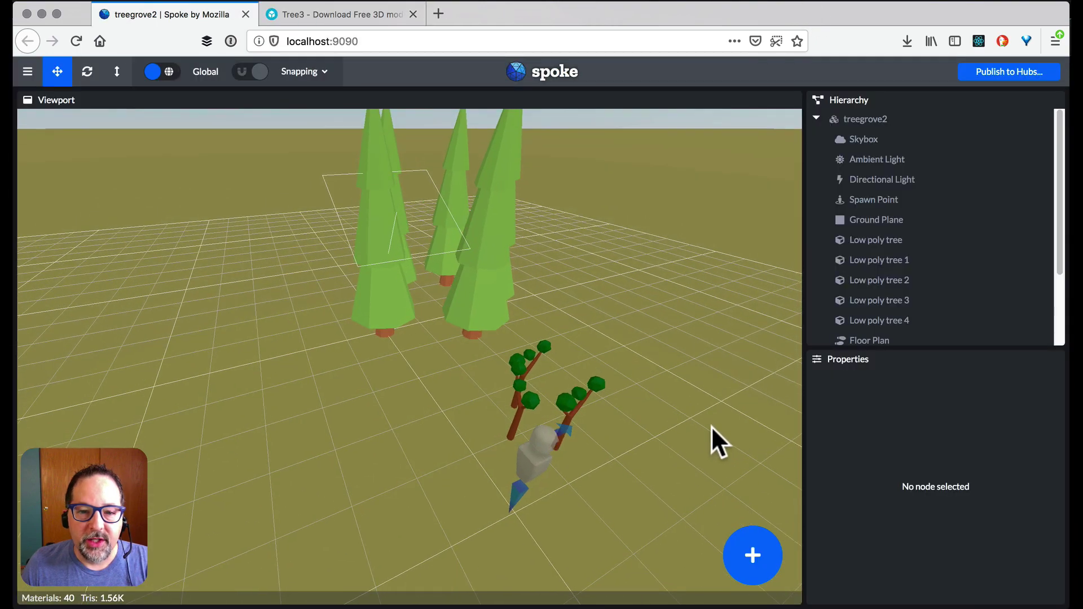
click(627, 355)
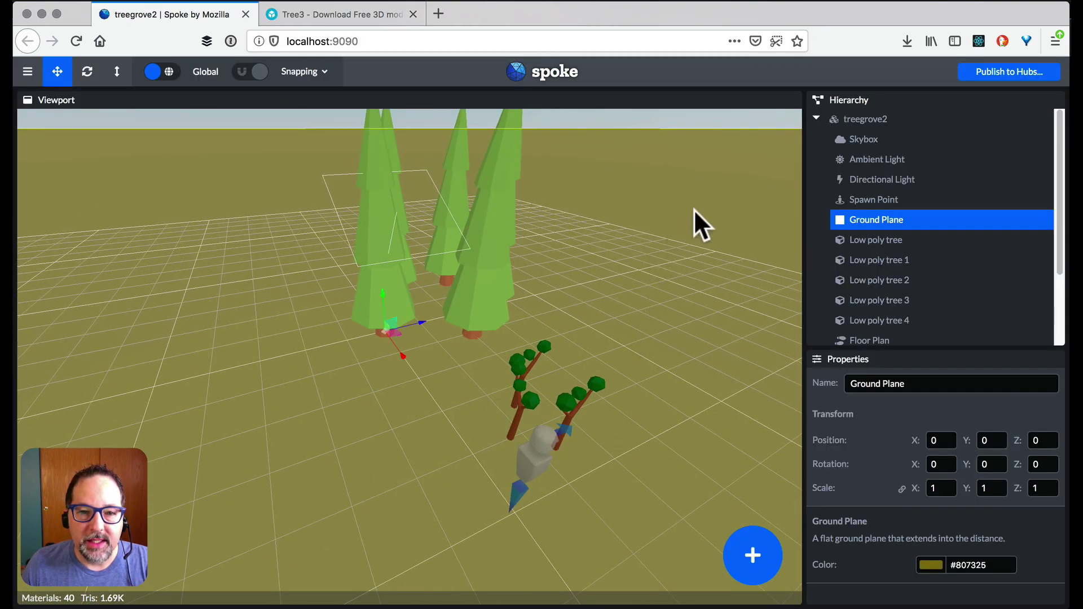
drag(694, 215, 678, 269)
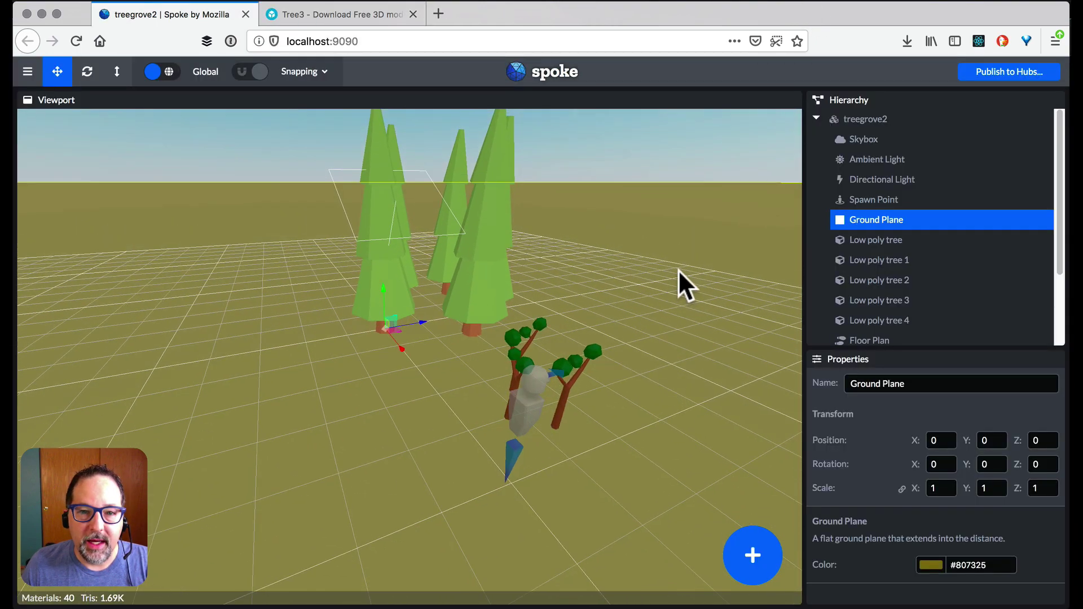
click(886, 148)
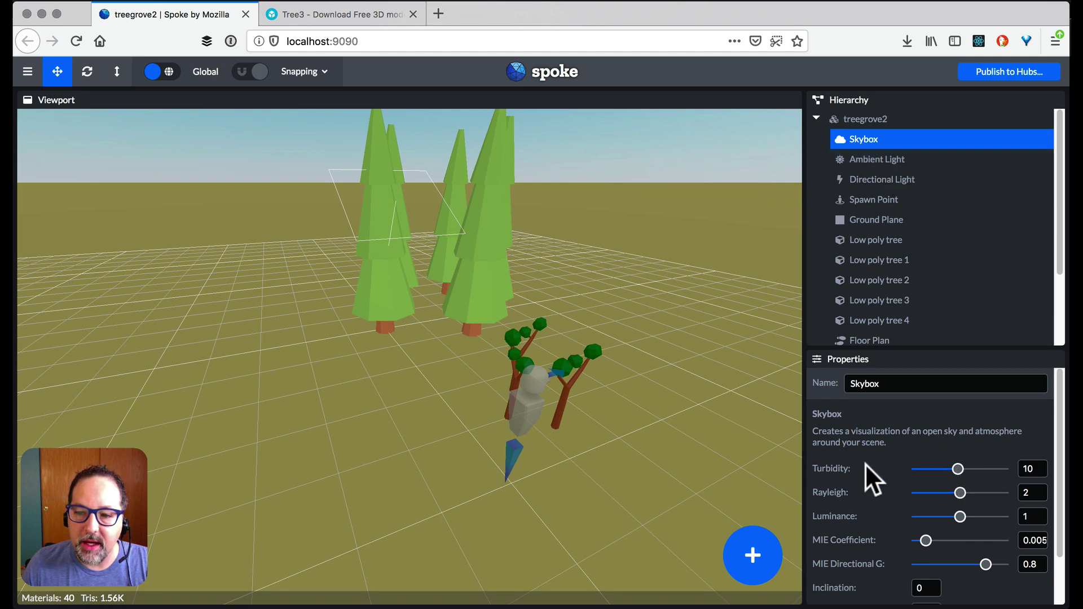
scroll(865, 460, down, 2)
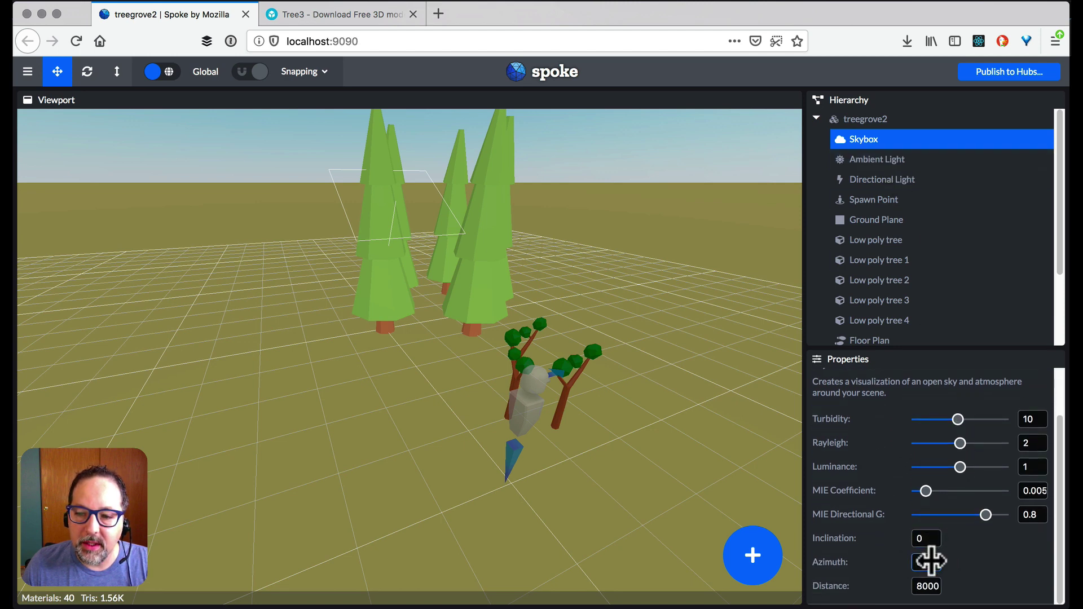
drag(931, 560, 896, 557)
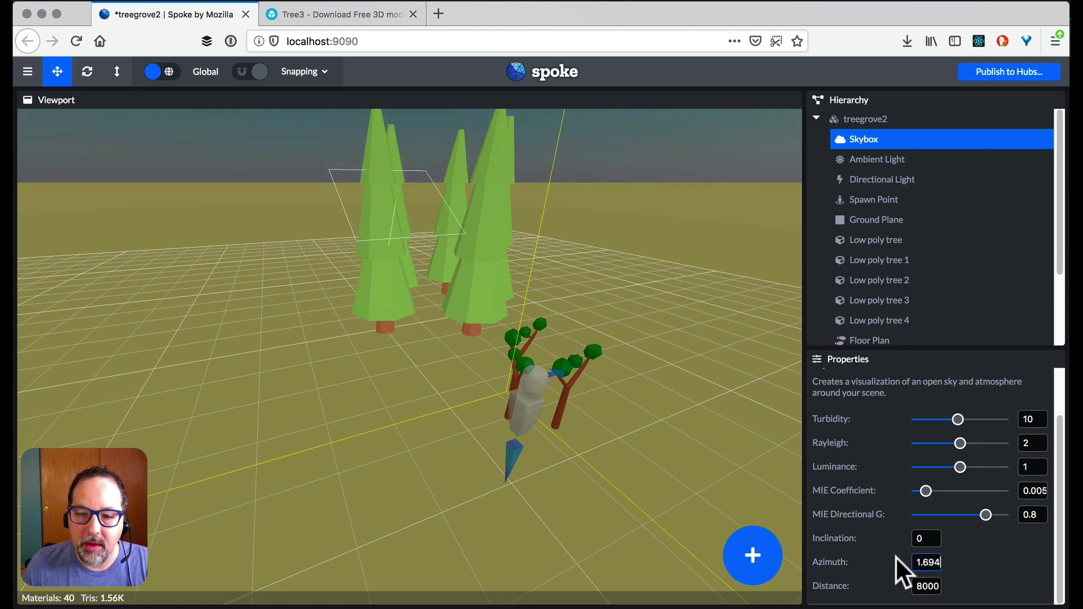
drag(578, 308, 271, 362)
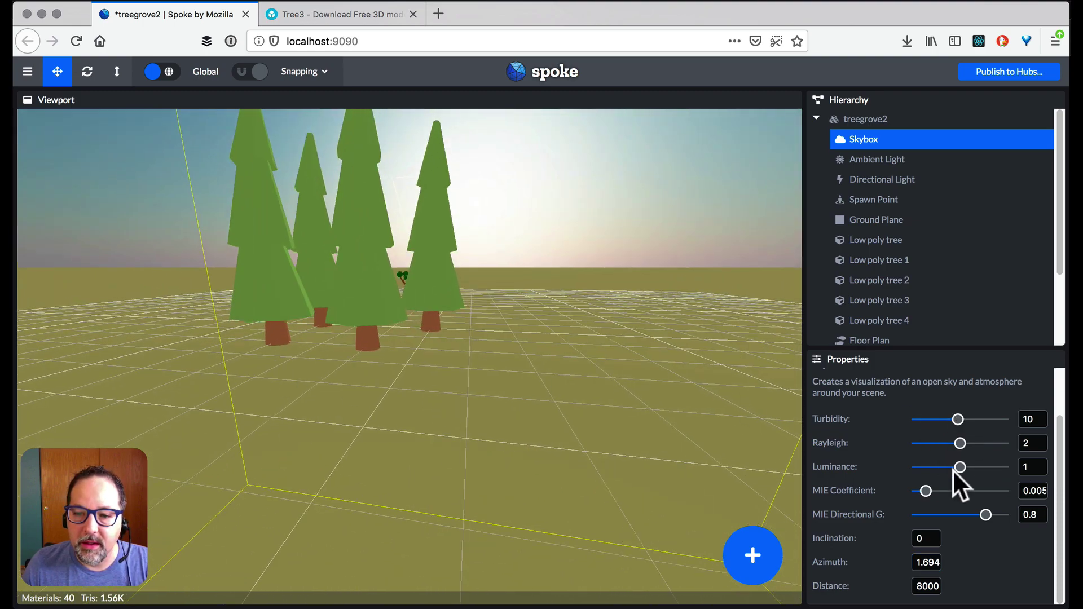
mouse_move(961, 468)
mouse_down()
mouse_move(945, 468)
mouse_move(967, 468)
mouse_up()
drag(693, 367, 629, 361)
- Lower the Ambient Light intensity to 0.32 and make the Directional Light orange (#F5A623)
click(905, 160)
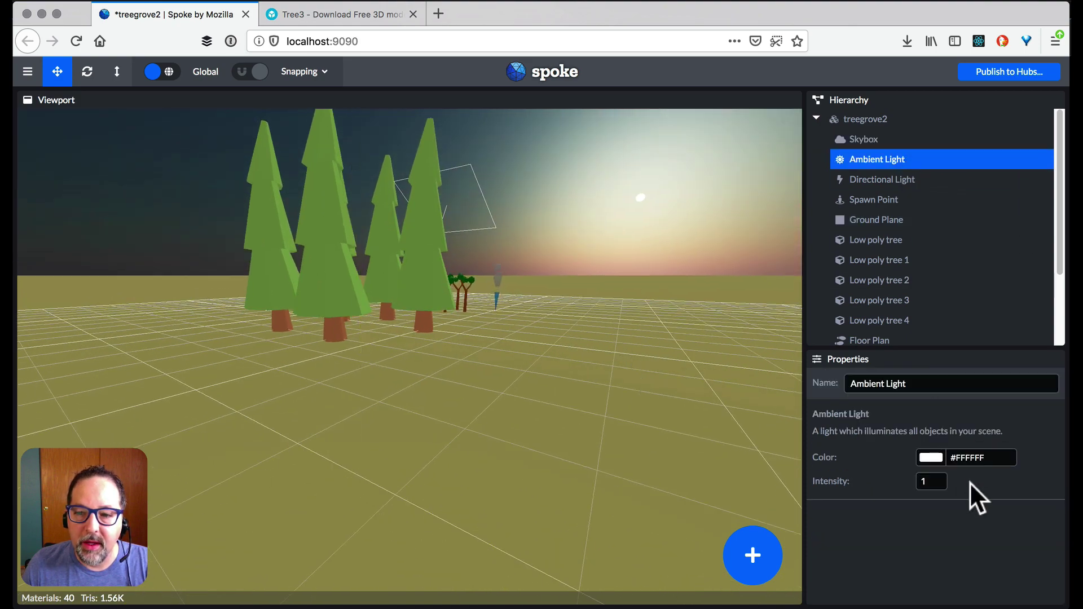
drag(924, 481, 885, 479)
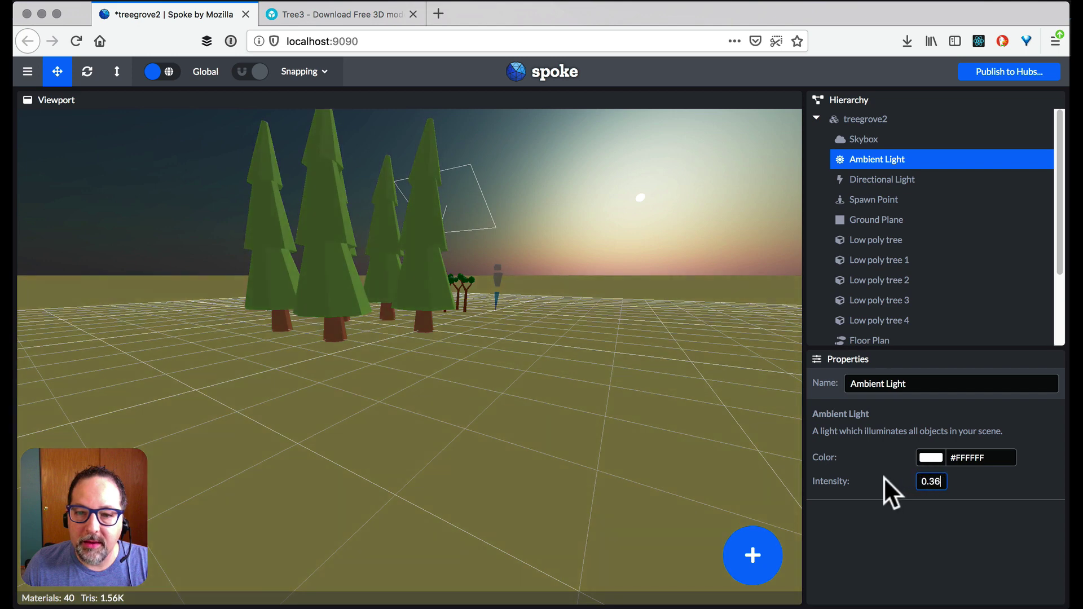
click(903, 181)
scroll(883, 514, down, 1)
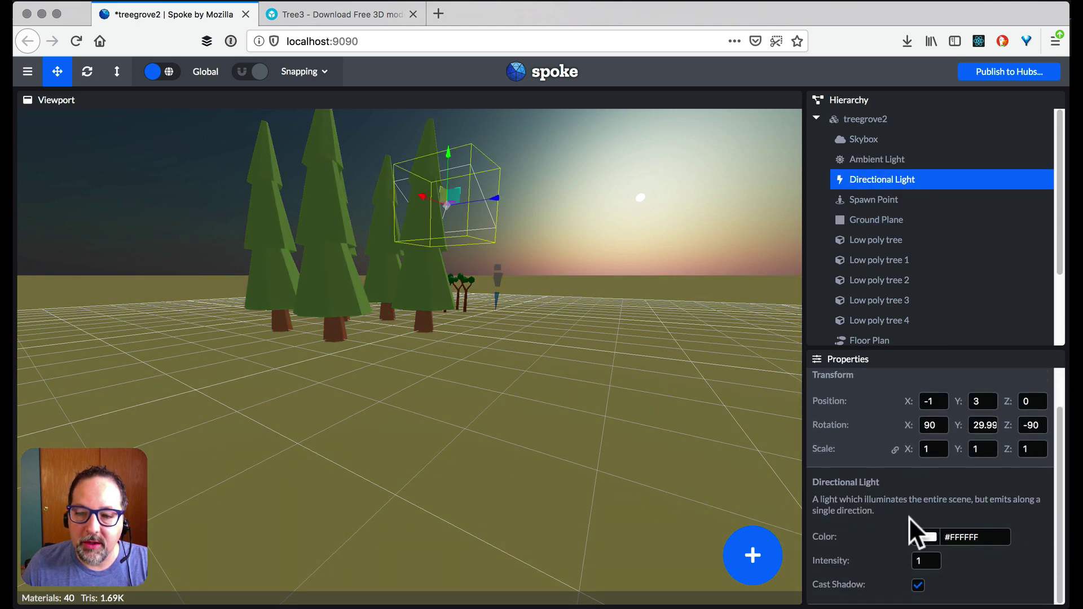
click(928, 533)
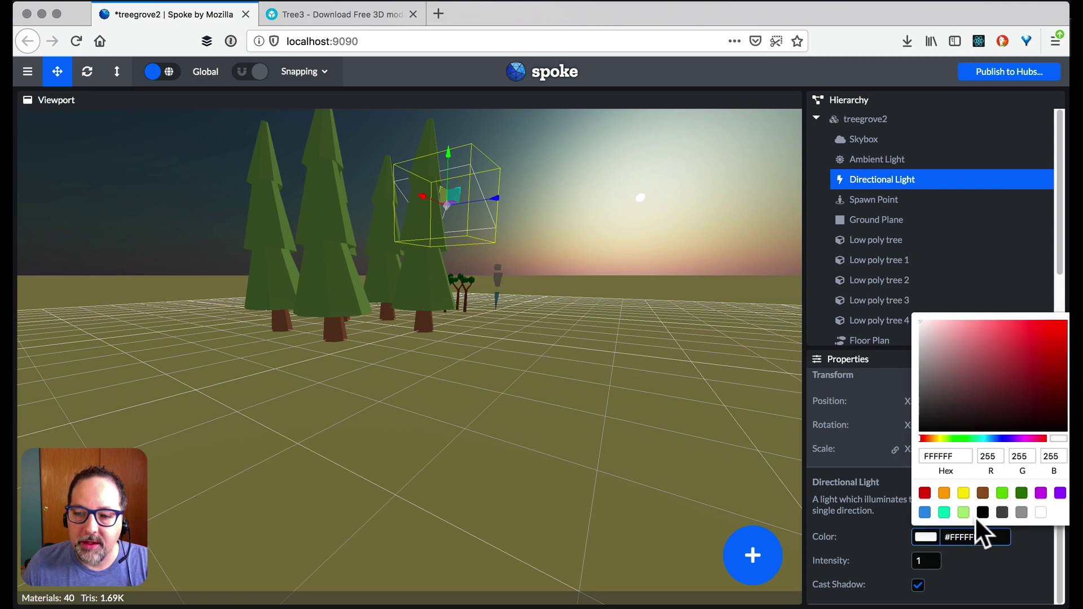
click(946, 495)
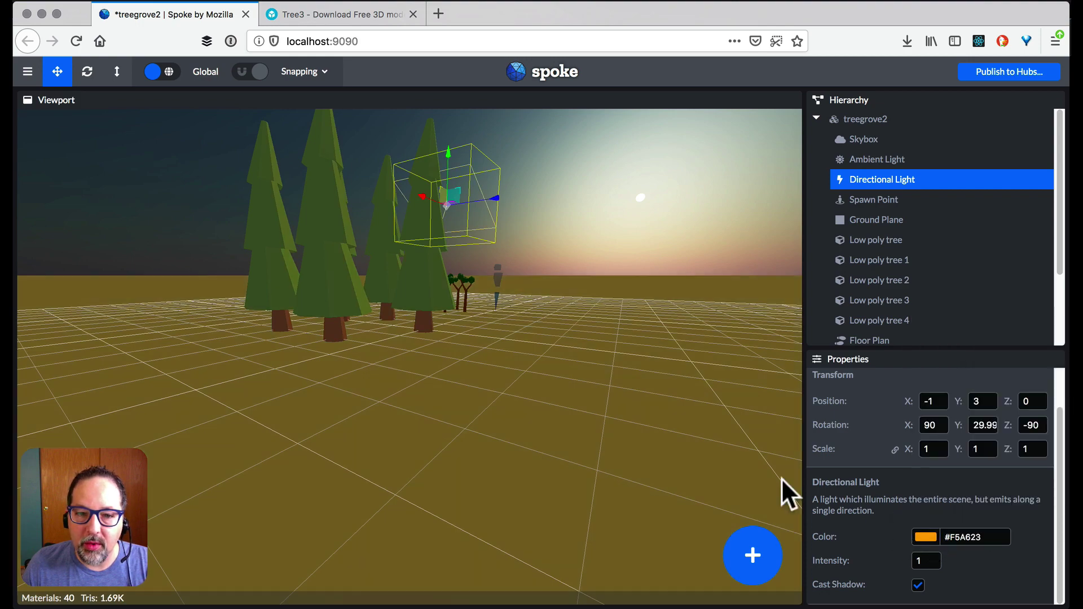
click(671, 374)
drag(671, 374, 506, 391)
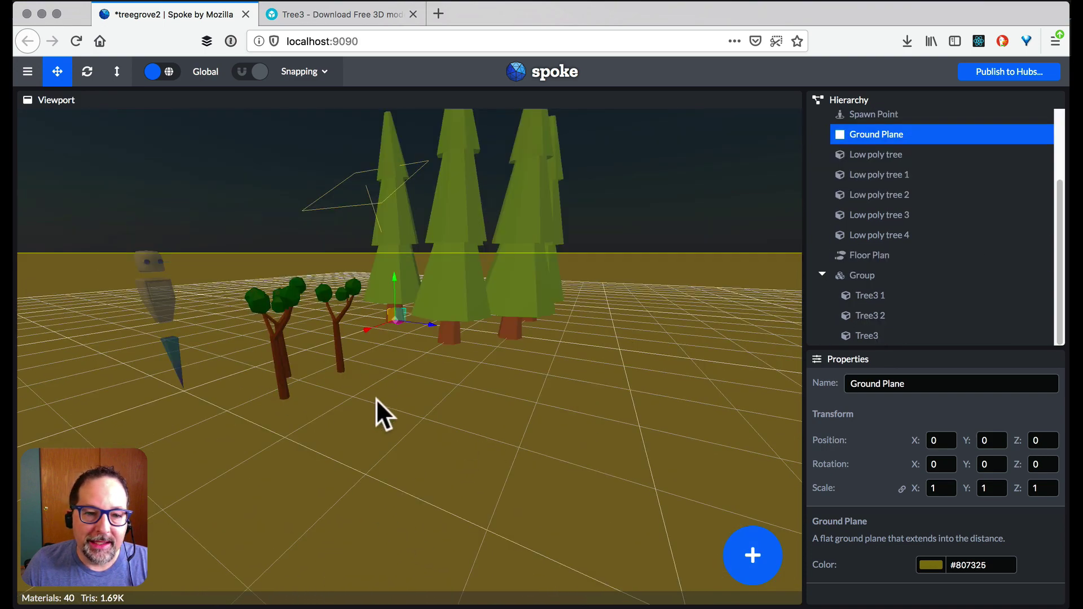
- Add a Point Light and move it along the ground beside the small round trees
click(752, 576)
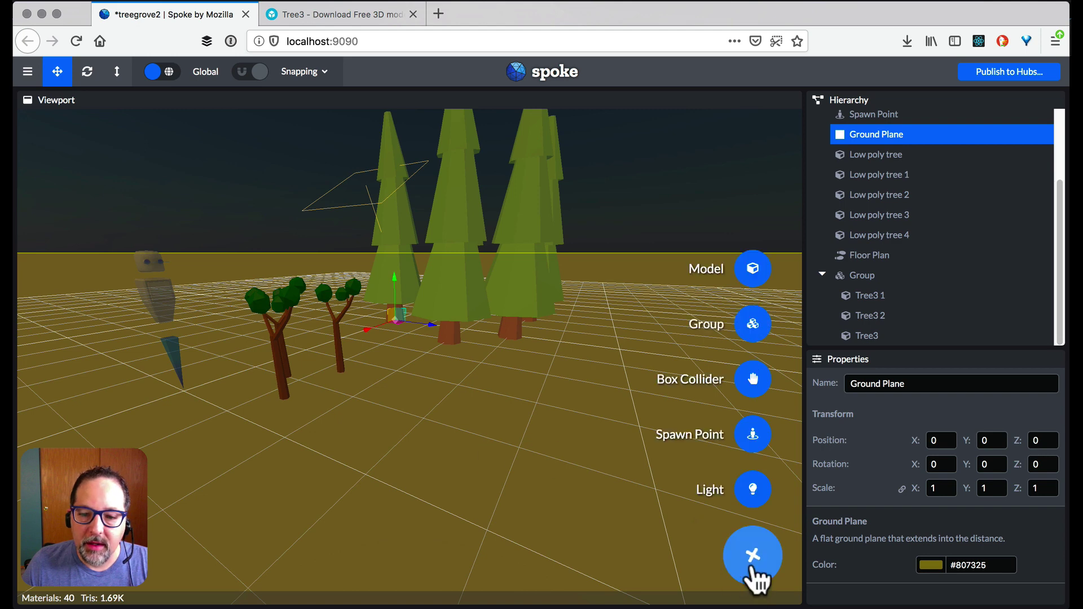
click(754, 488)
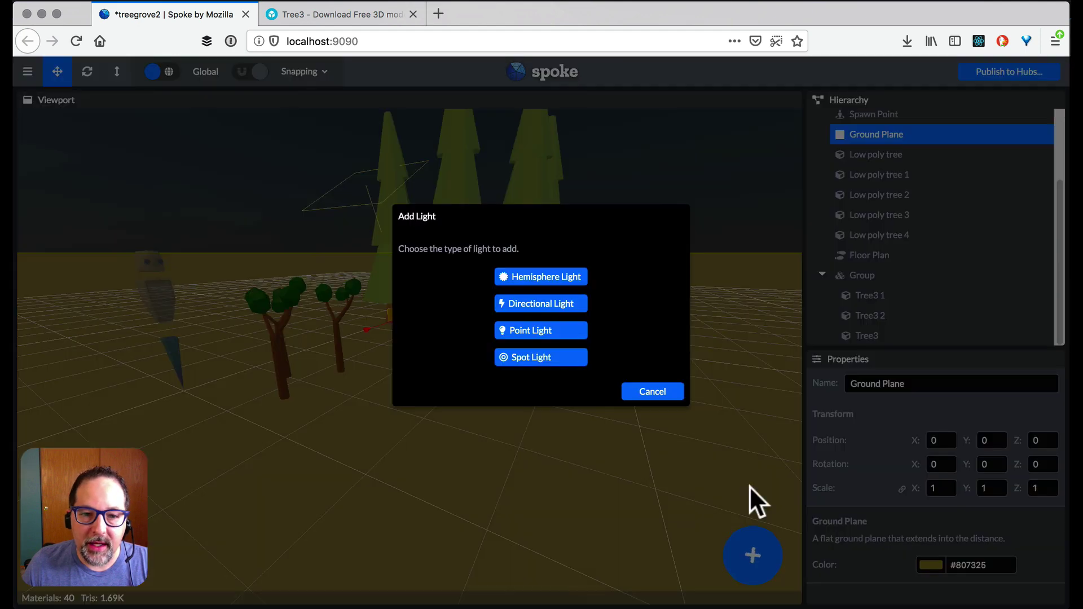
click(559, 333)
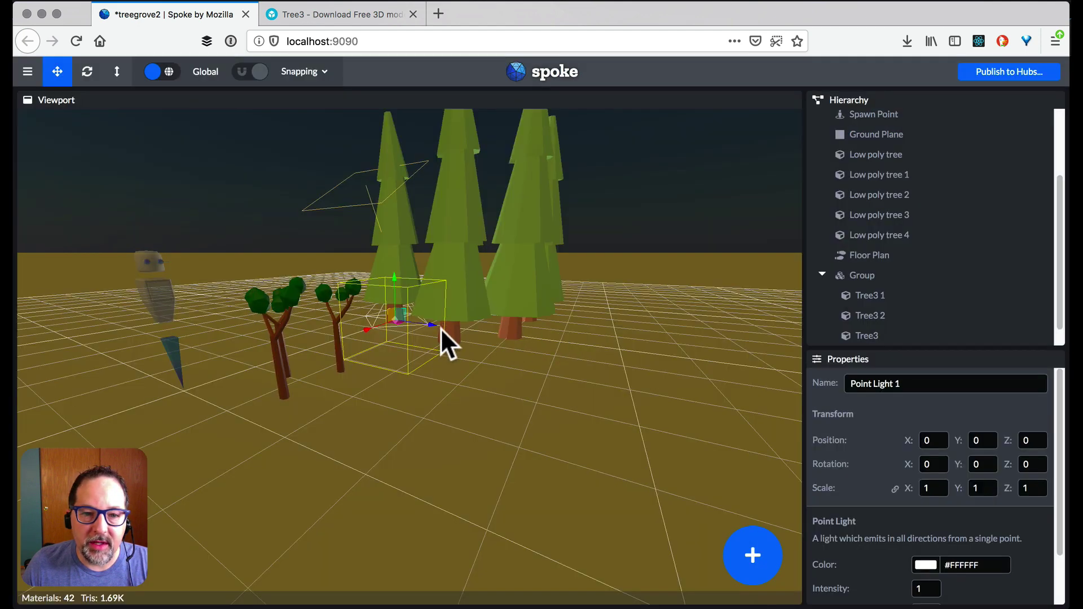
drag(400, 382, 415, 423)
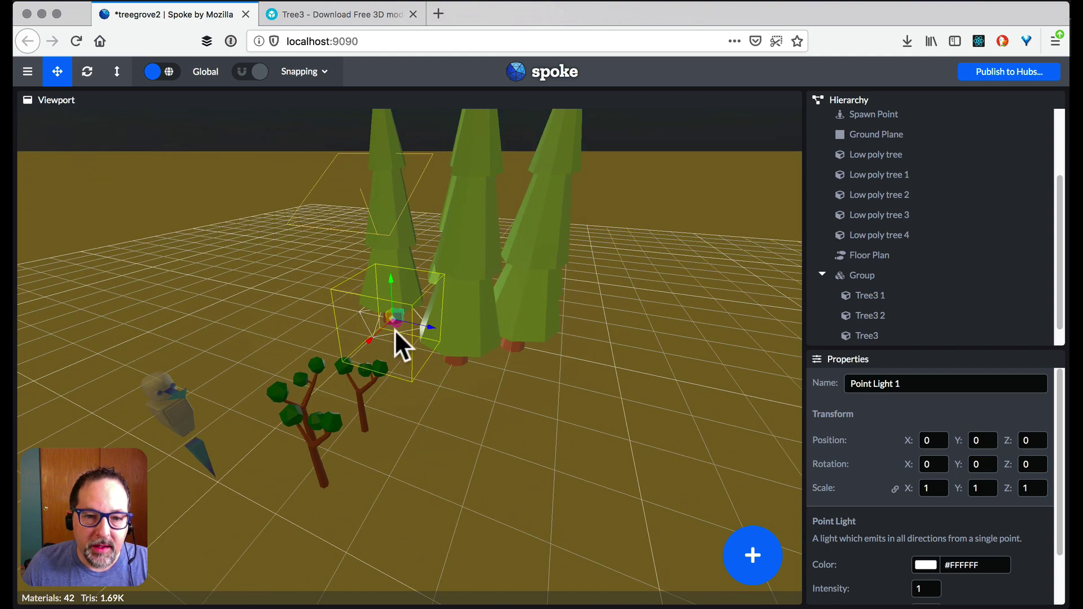
drag(395, 320, 330, 422)
scroll(364, 474, up, 5)
drag(364, 473, 351, 456)
drag(222, 368, 162, 415)
- Set the Point Light range to 1.2 and raise it to height 0.763
scroll(795, 539, down, 2)
scroll(925, 496, down, 2)
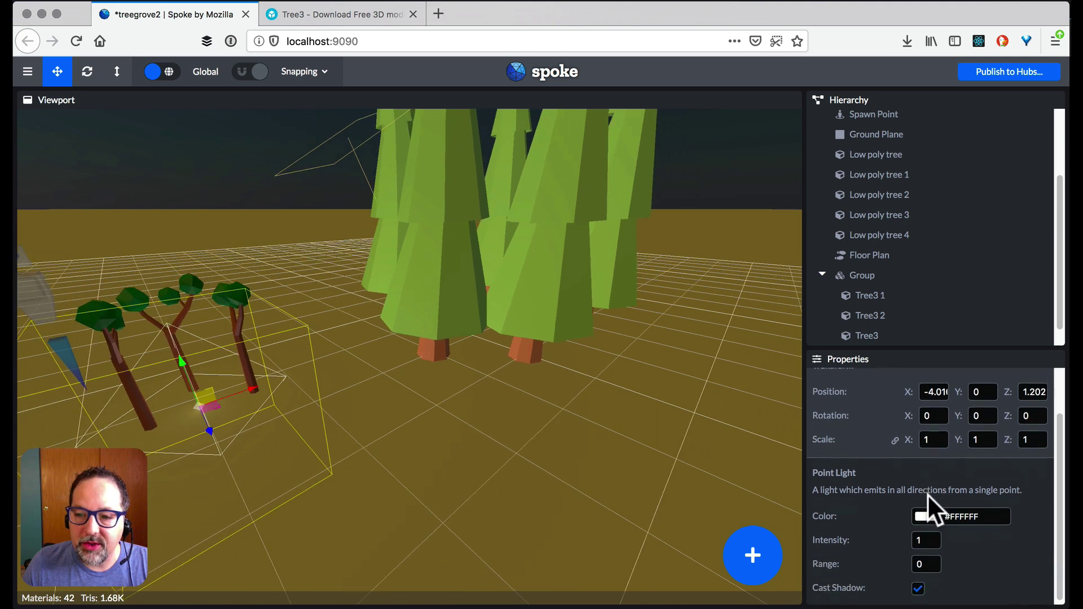
drag(937, 560, 1022, 550)
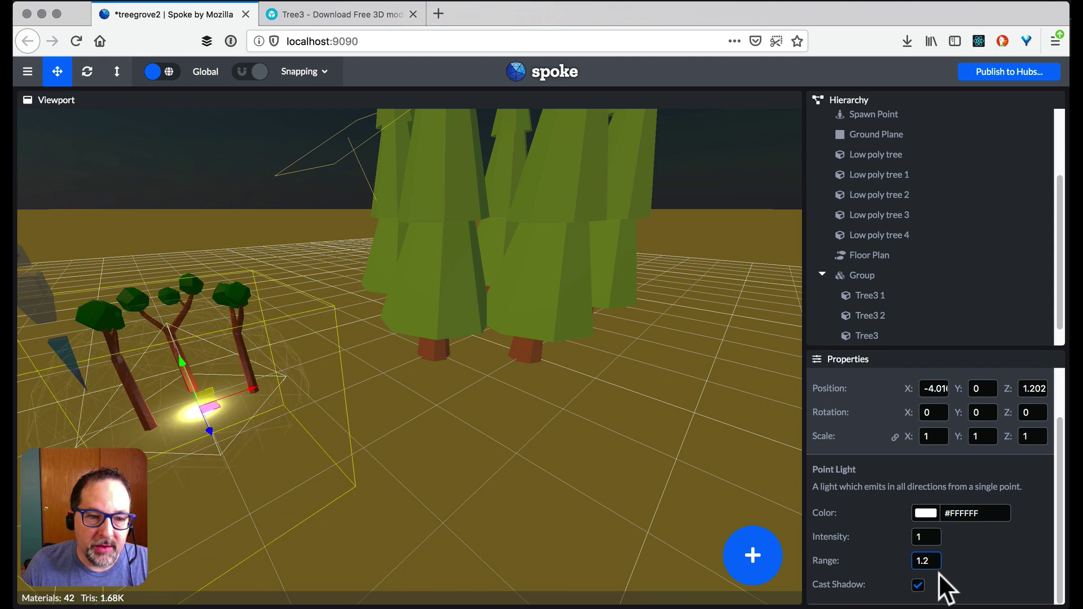
drag(185, 361, 160, 279)
click(550, 461)
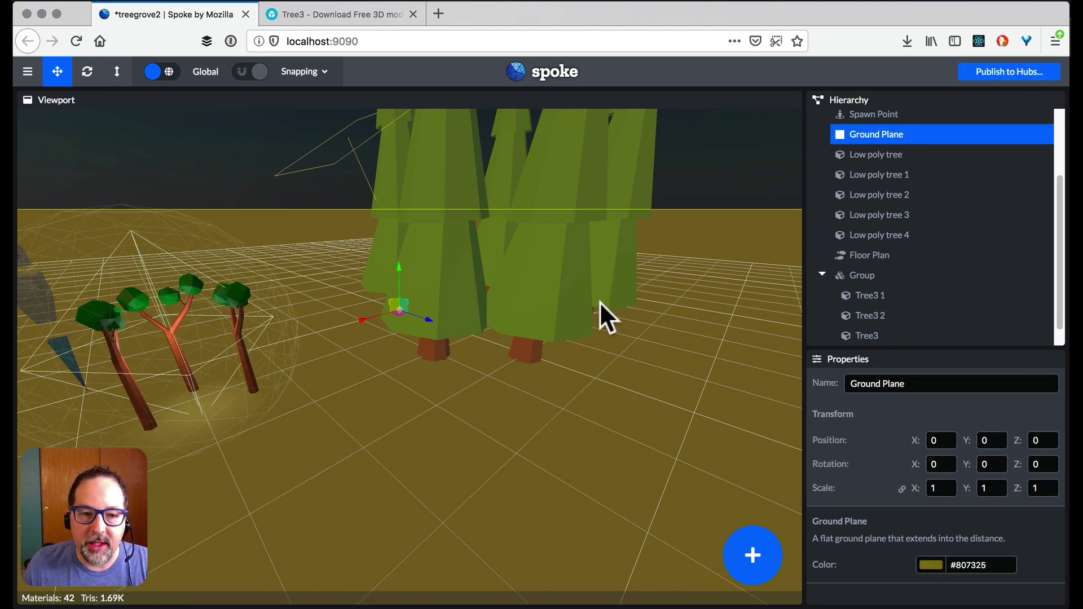
drag(601, 303, 666, 423)
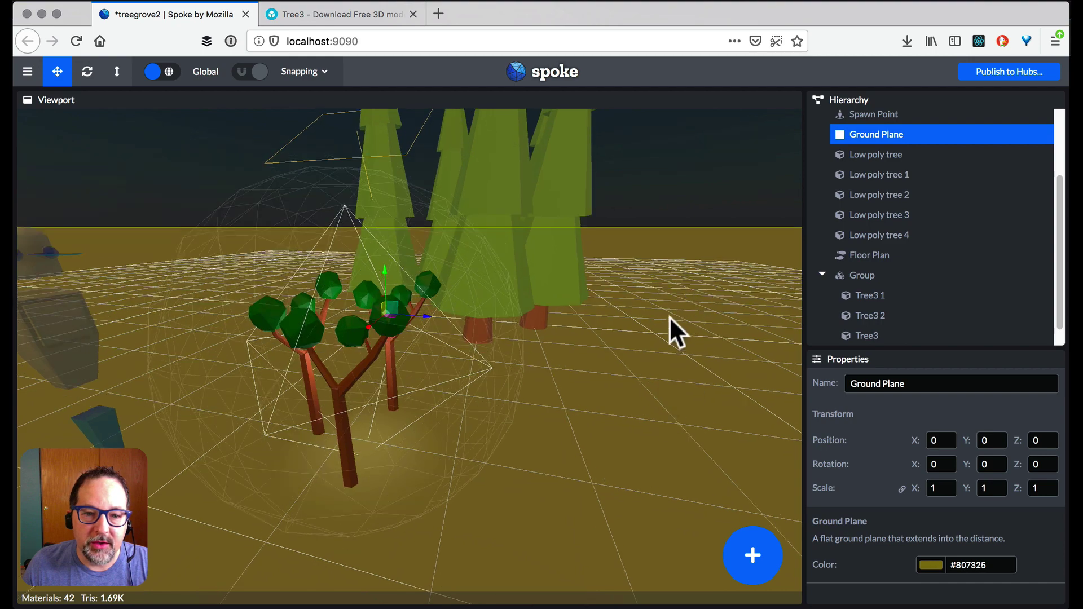
- Save and republish the scene to Hubs, view it, then close the Hubs page
click(752, 359)
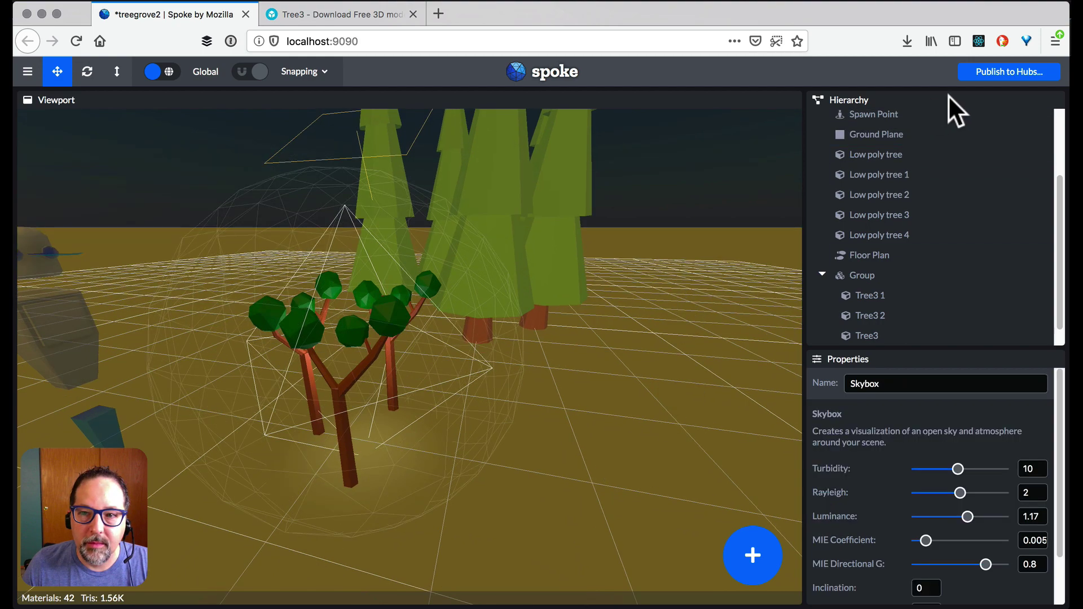
click(976, 73)
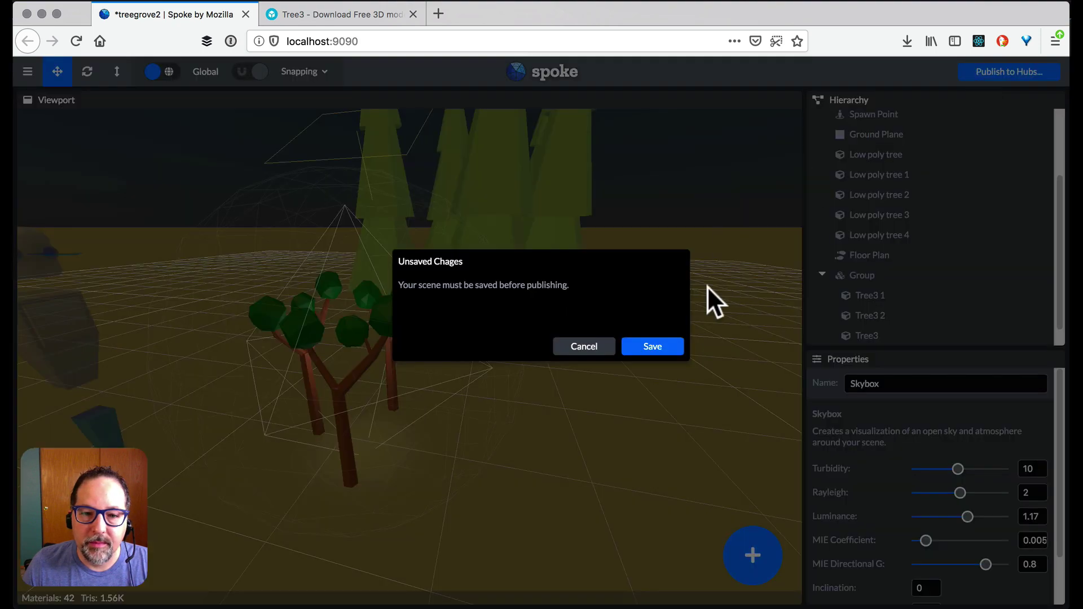
click(646, 347)
click(789, 429)
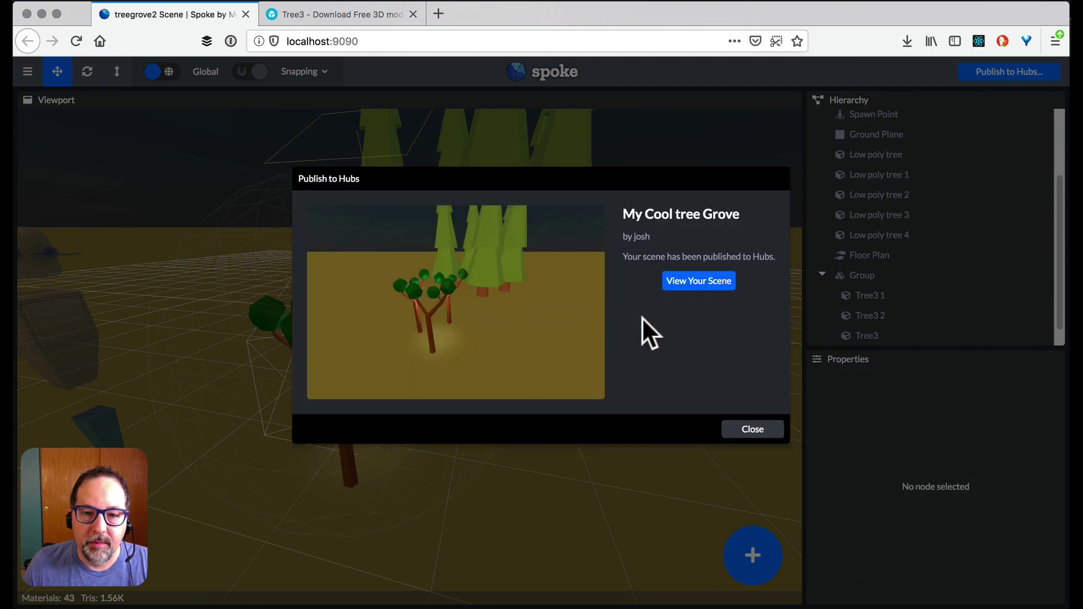
click(700, 279)
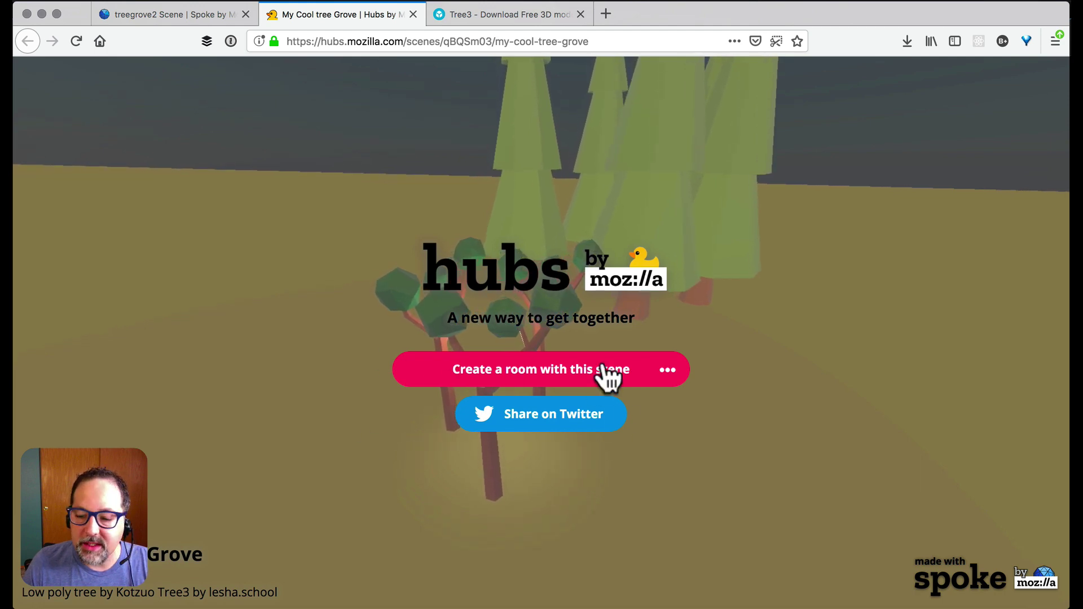
key(super+w)
- Open Mozilla's Sketchfab model collections from the add Model menu
click(750, 556)
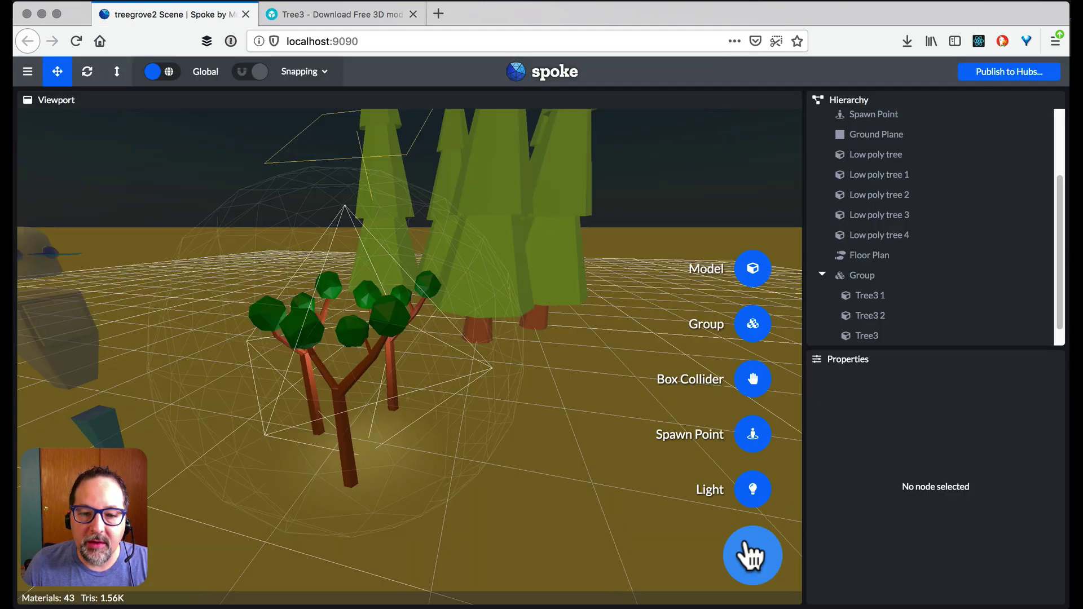
click(762, 277)
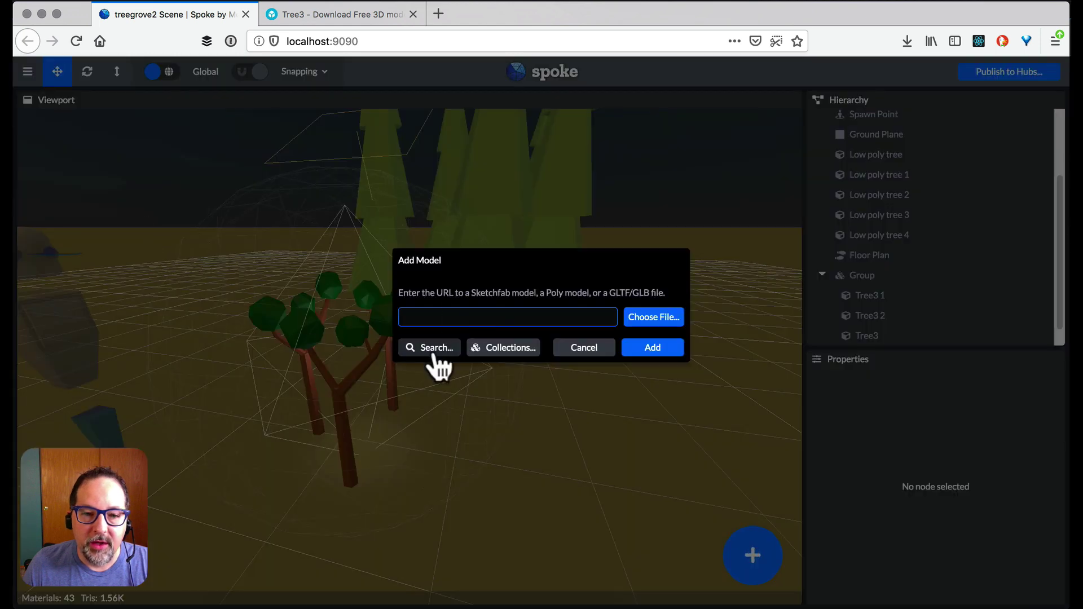
click(499, 349)
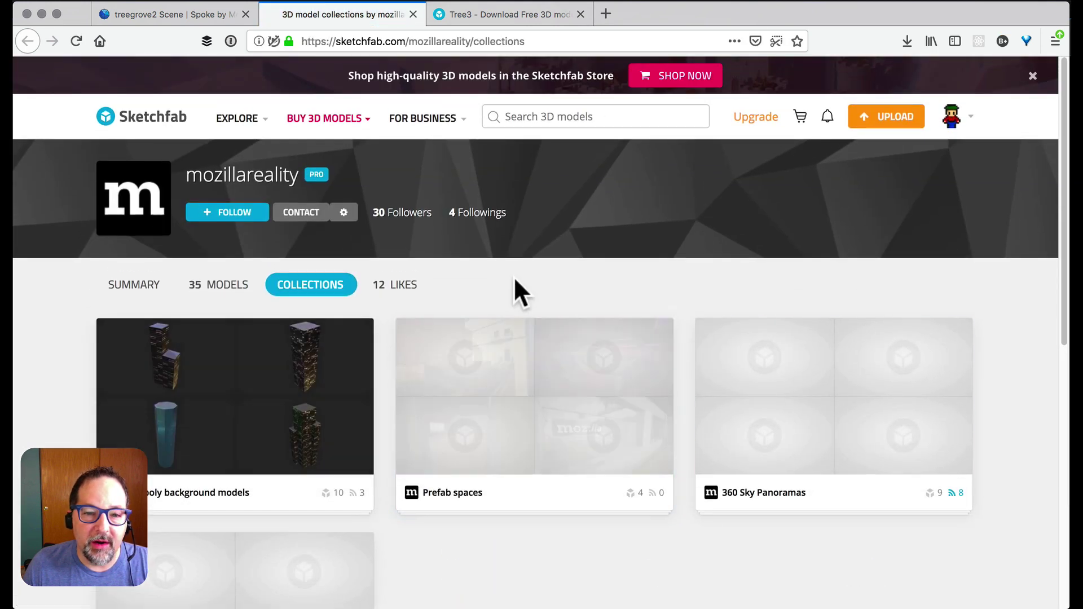
- Scroll through mozillareality's Sketchfab collections to view Low-poly background models, Prefab spaces and 360 Sky Panoramas
scroll(513, 276, down, 2)
scroll(514, 277, down, 3)
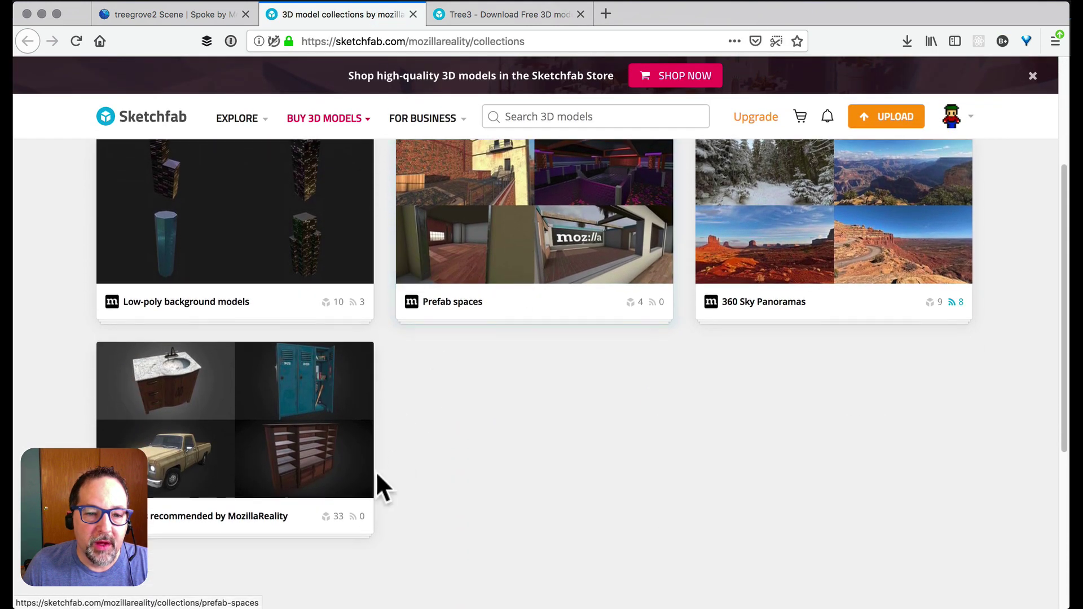
scroll(273, 273, up, 1)
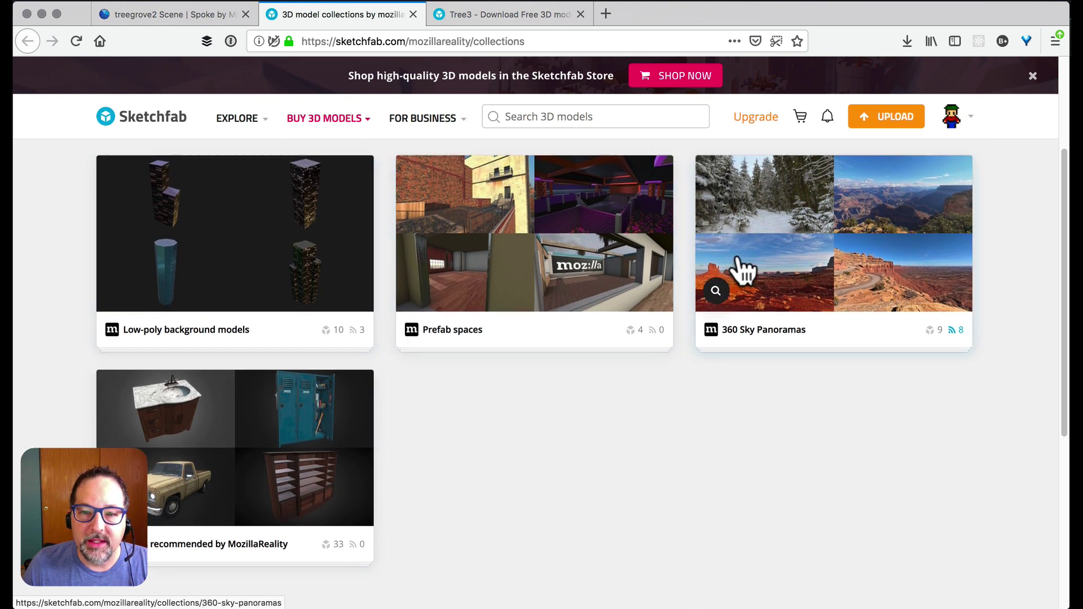